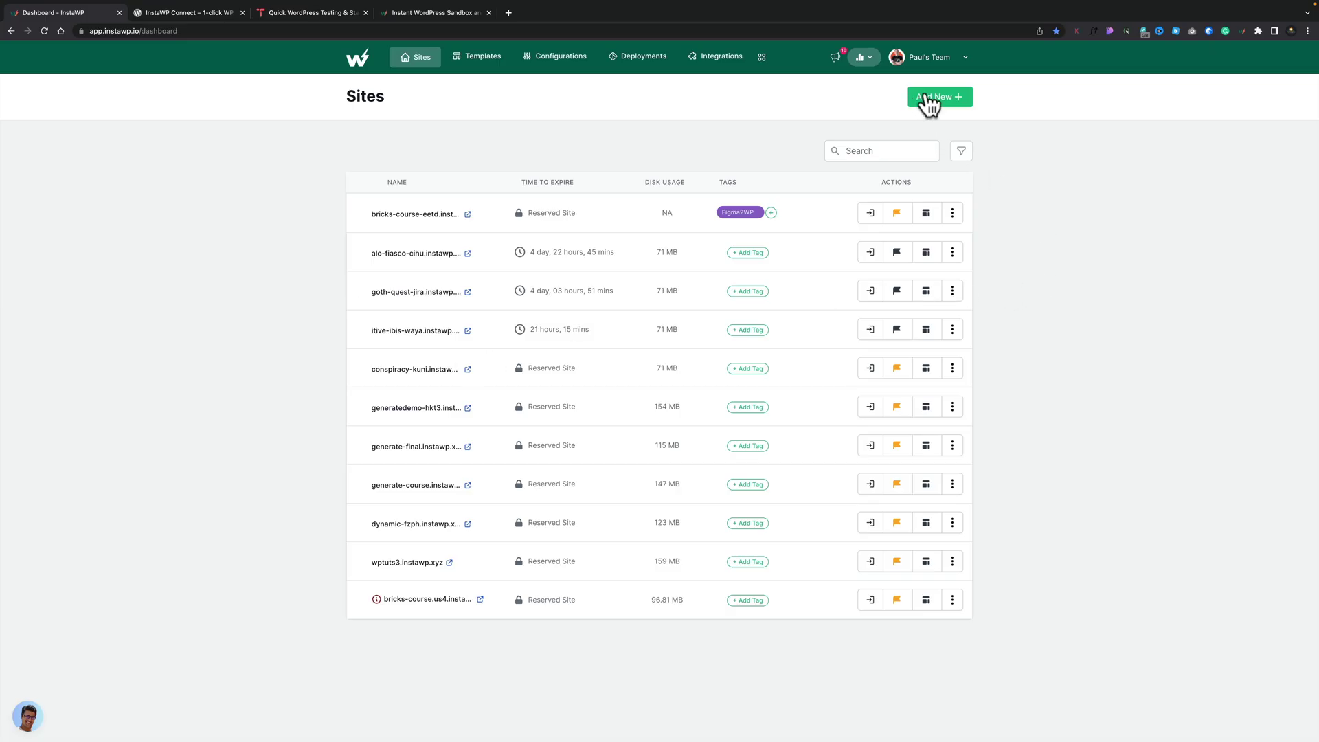
Create a new temporary site from scratch with WP version 6.1.1, PHP version 8.1 and the default configuration
{"action": "left_click", "coordinate": [927, 97]}
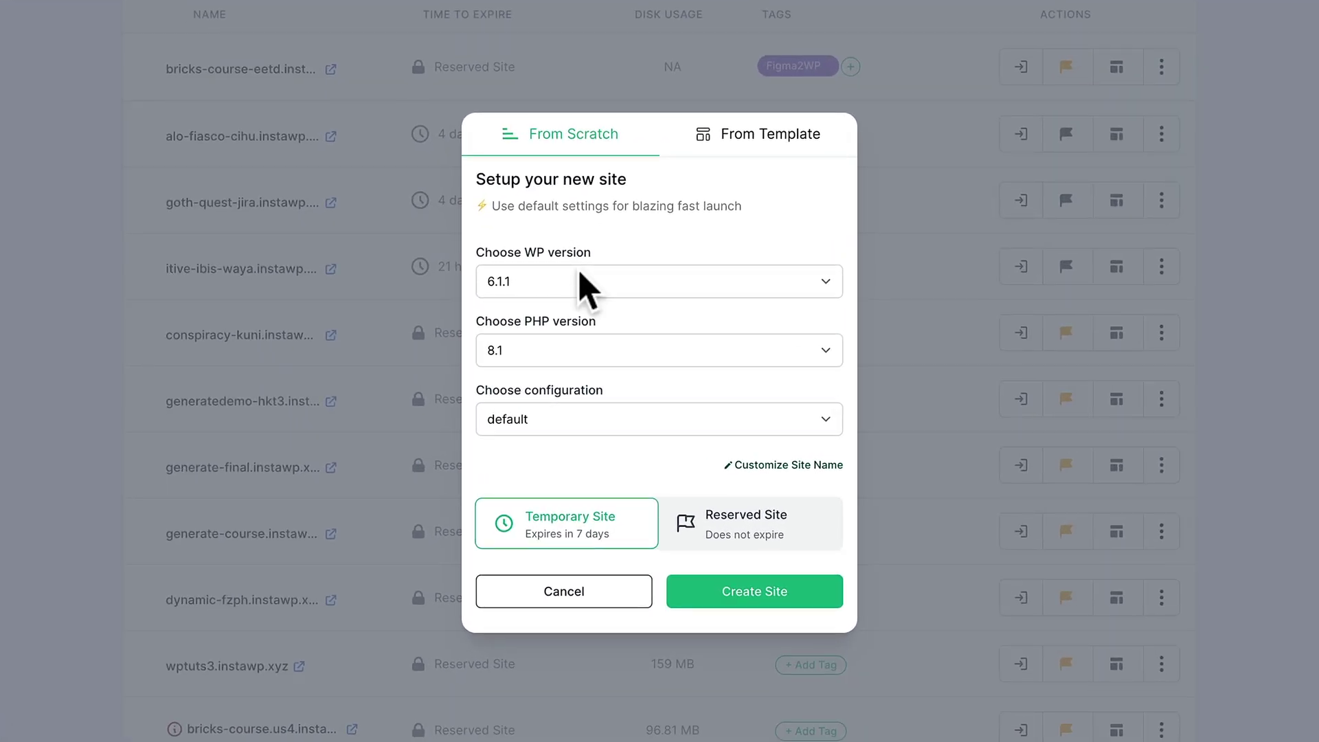
{"action": "left_click", "coordinate": [587, 287]}
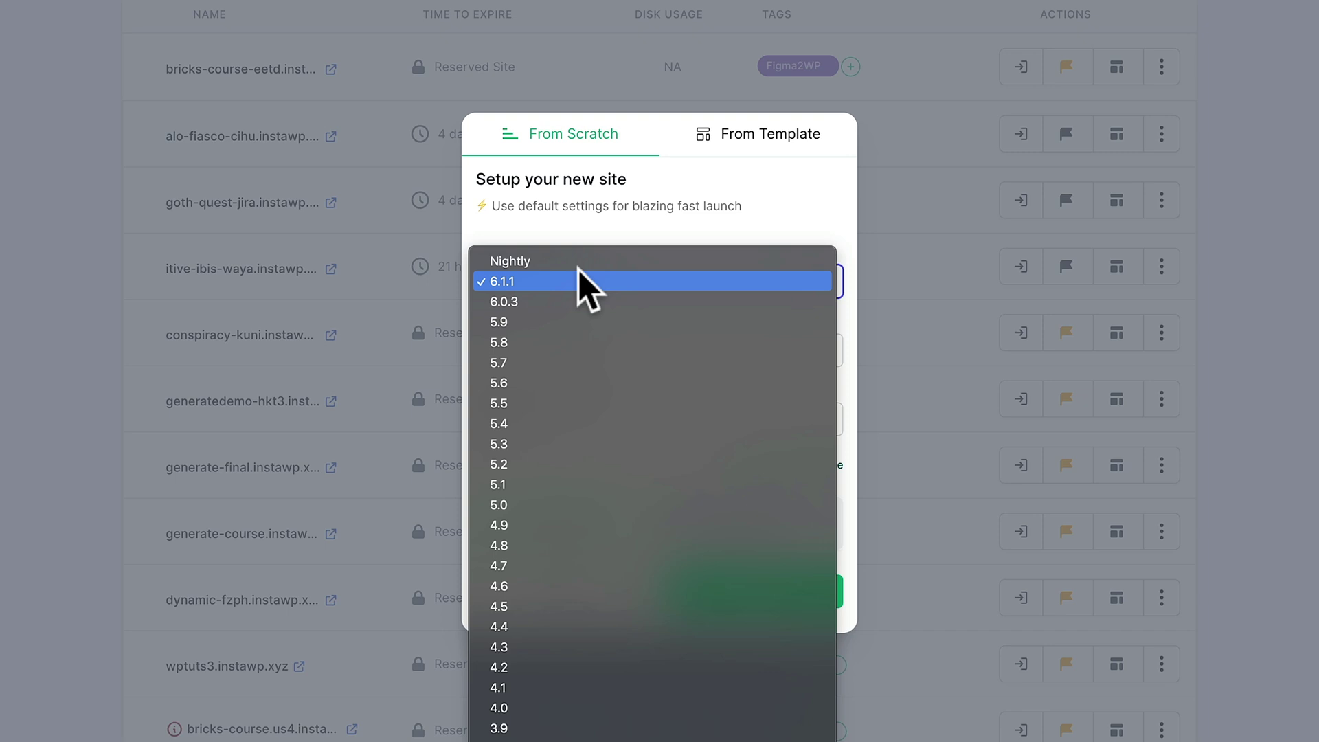
{"action": "left_click", "coordinate": [672, 235]}
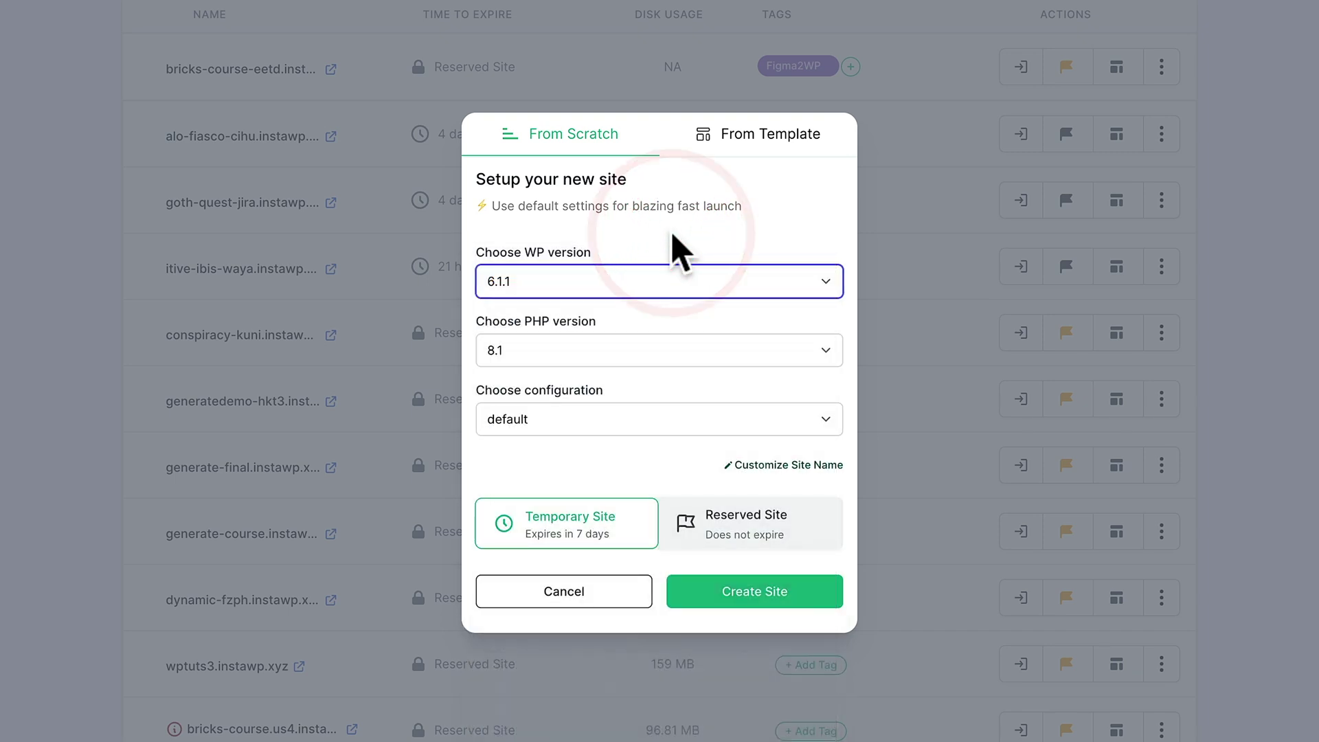
{"action": "left_click", "coordinate": [607, 352]}
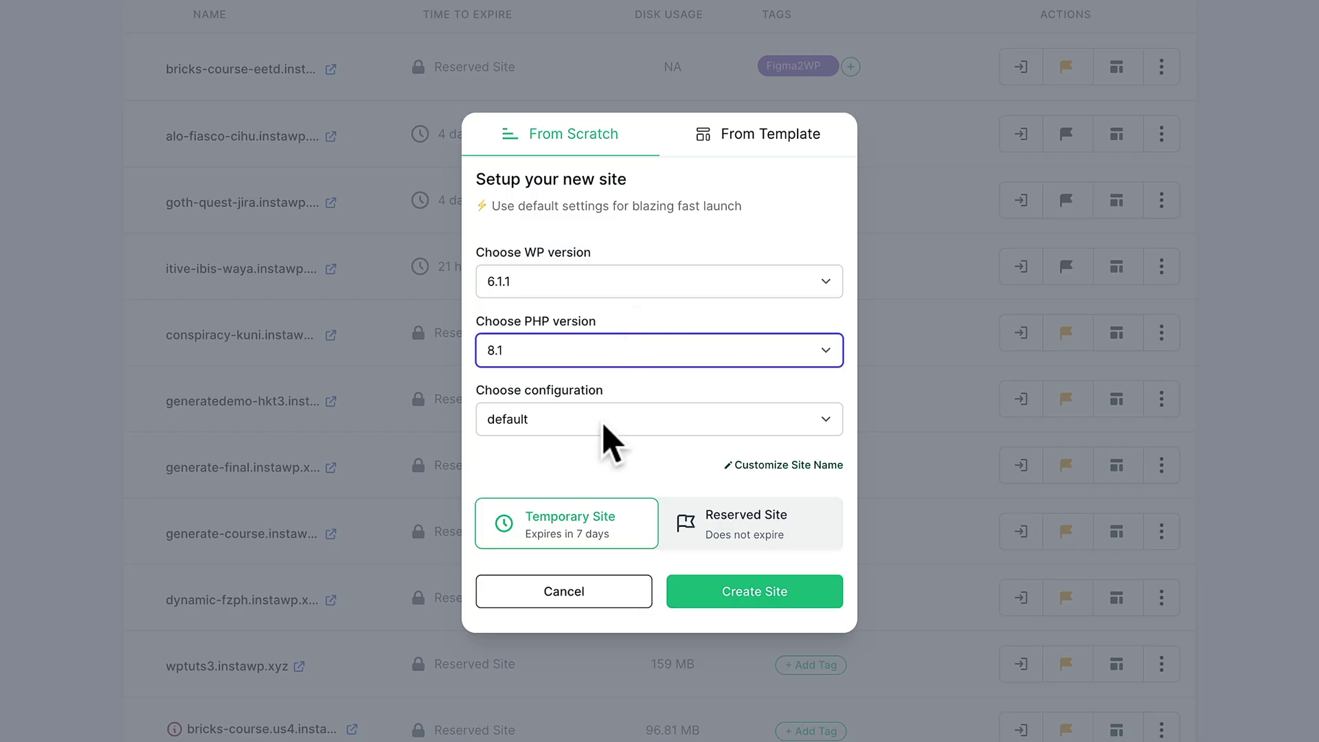
{"action": "left_click", "coordinate": [604, 420]}
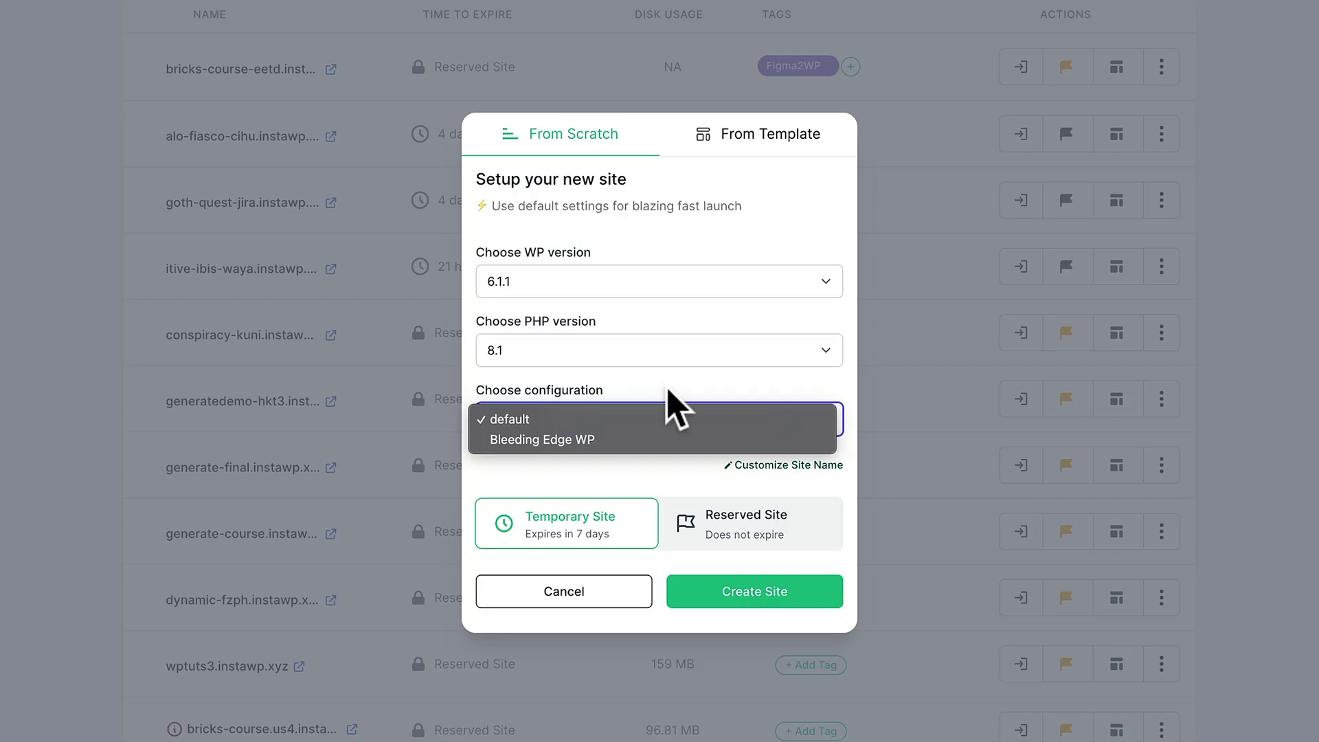
{"action": "left_click", "coordinate": [666, 388]}
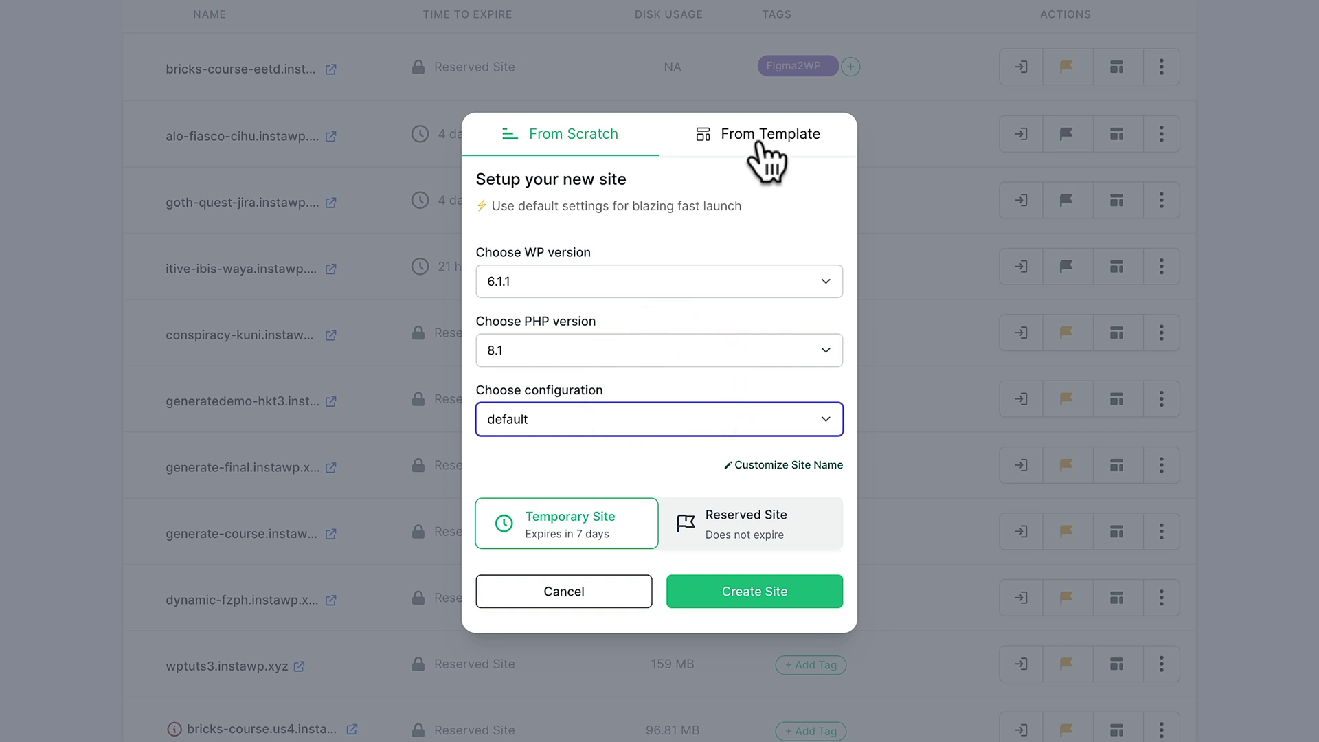
{"action": "left_click", "coordinate": [583, 459]}
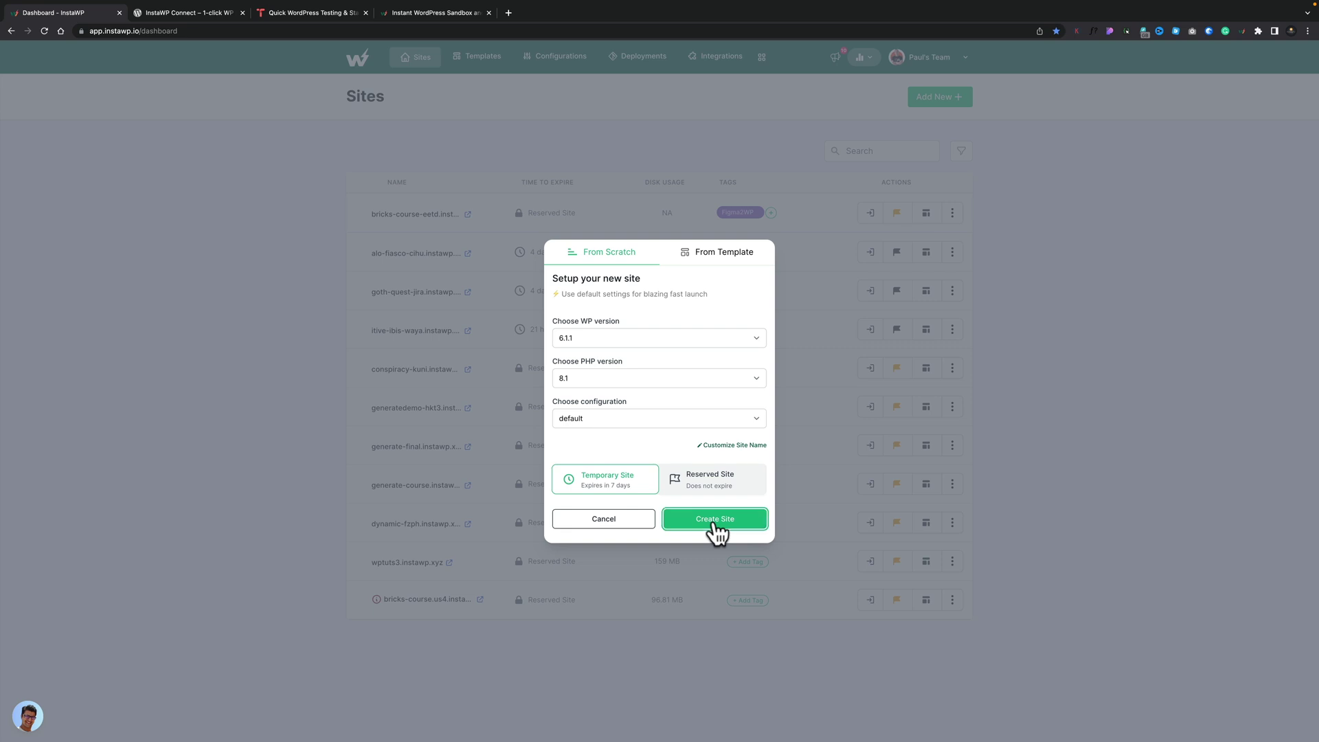
{"action": "left_click", "coordinate": [714, 521]}
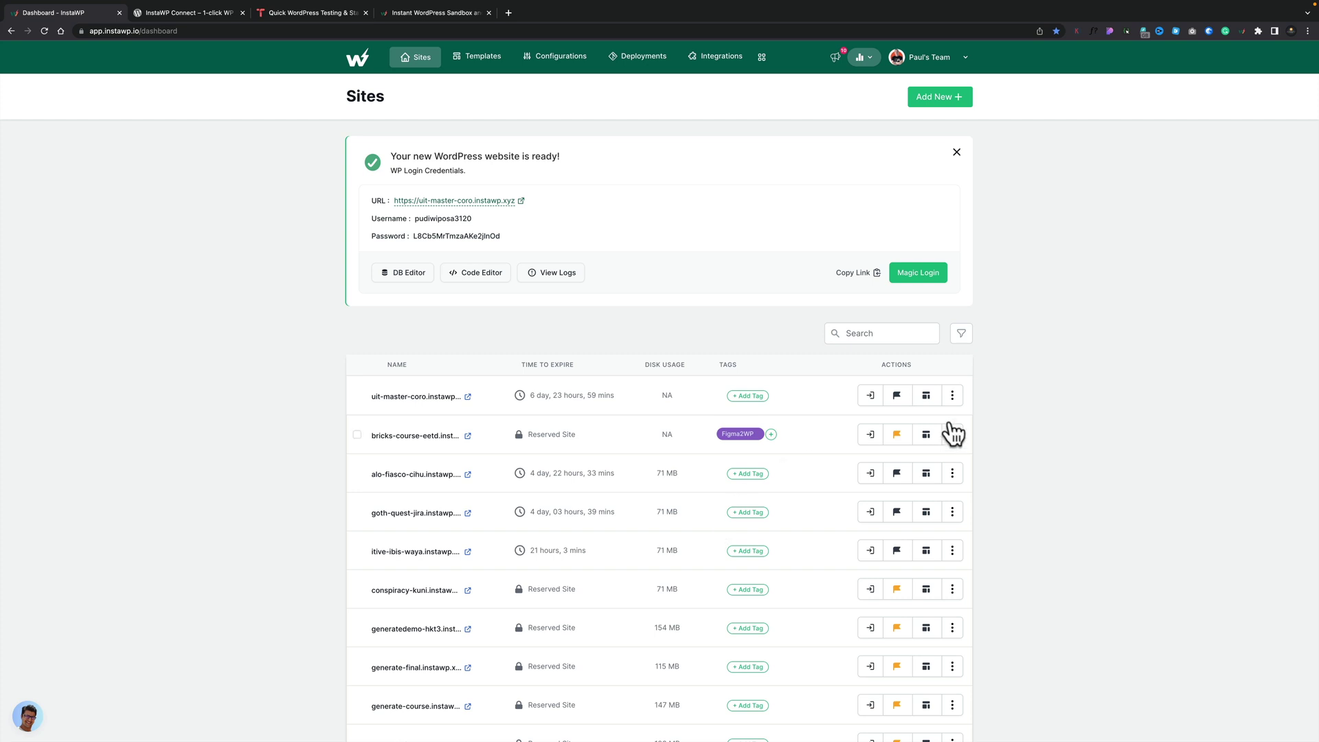
Open the new site through Magic Login and try the Save Template action for uit-master-coro in the site list
{"action": "left_click", "coordinate": [927, 272]}
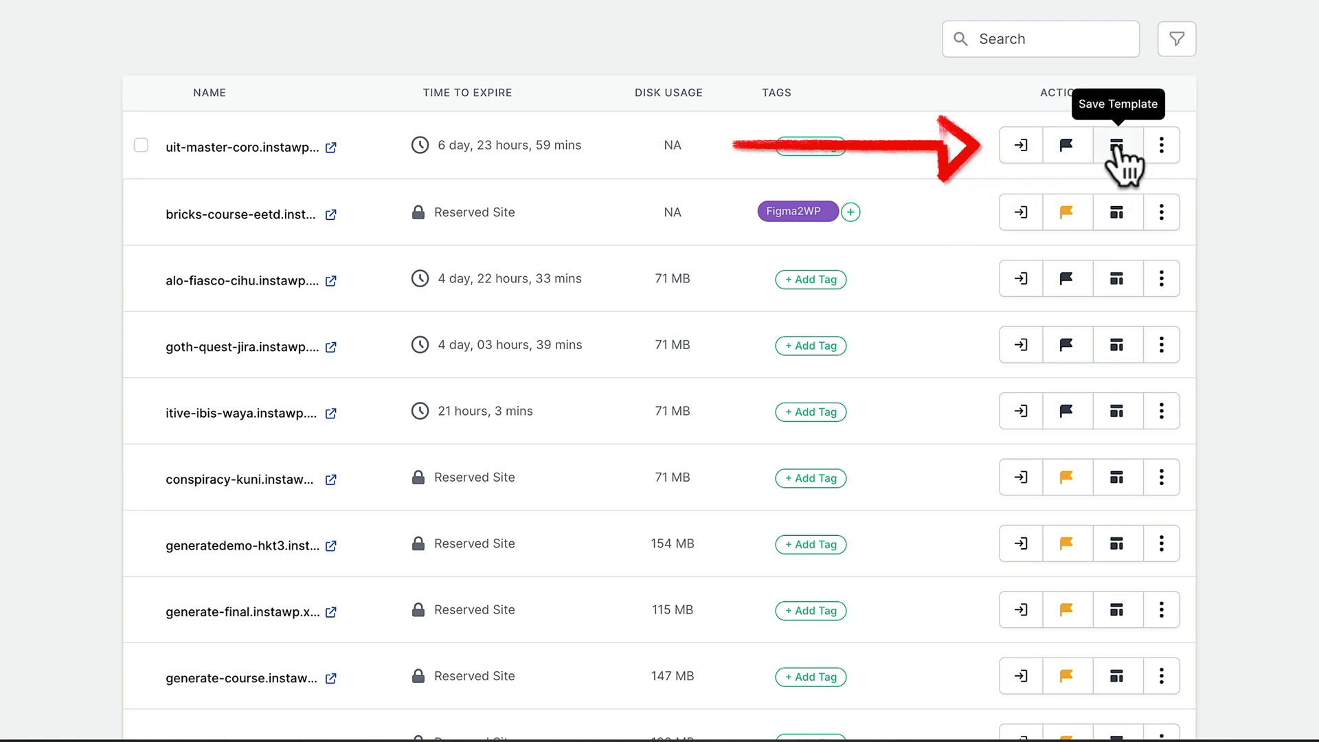
{"action": "left_click", "coordinate": [1116, 146]}
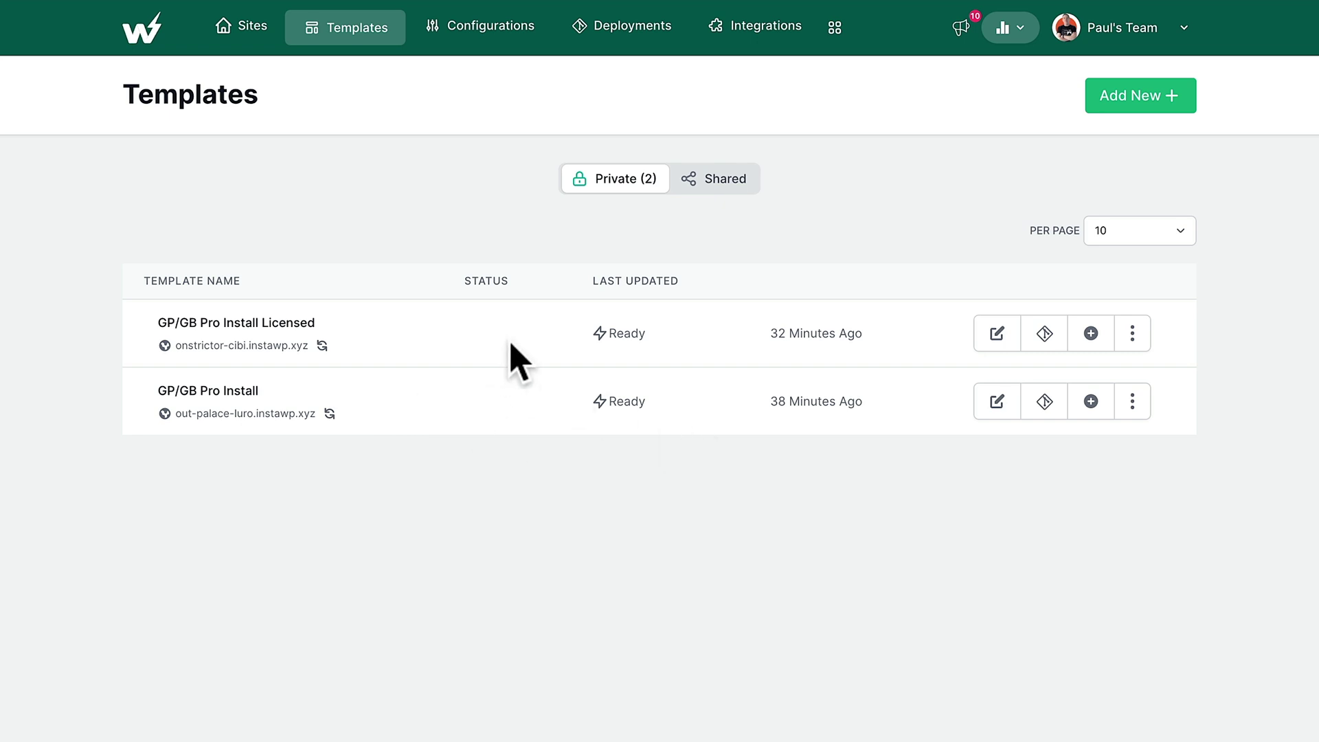
Create a temporary site from the GP/GB Pro Install Licensed template and open its WordPress admin through Magic Login
{"action": "left_click", "coordinate": [1091, 334]}
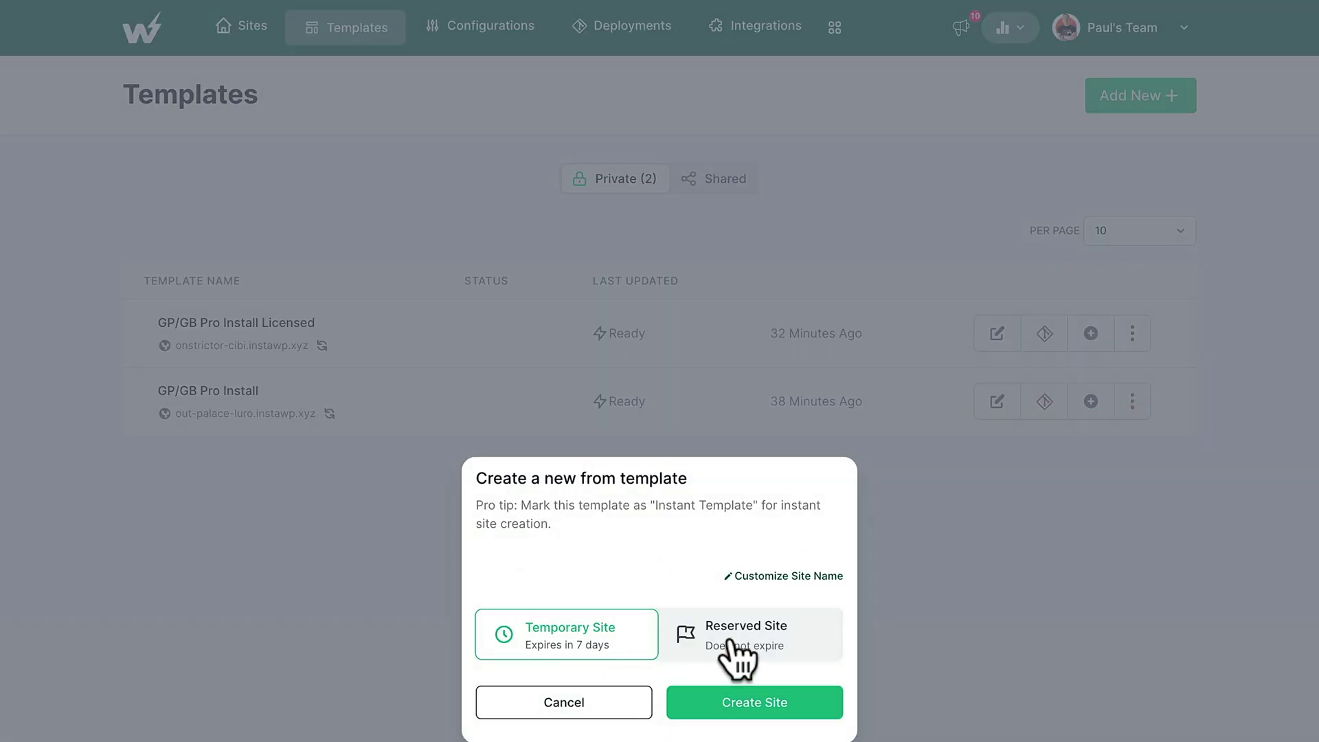
{"action": "left_click", "coordinate": [742, 701]}
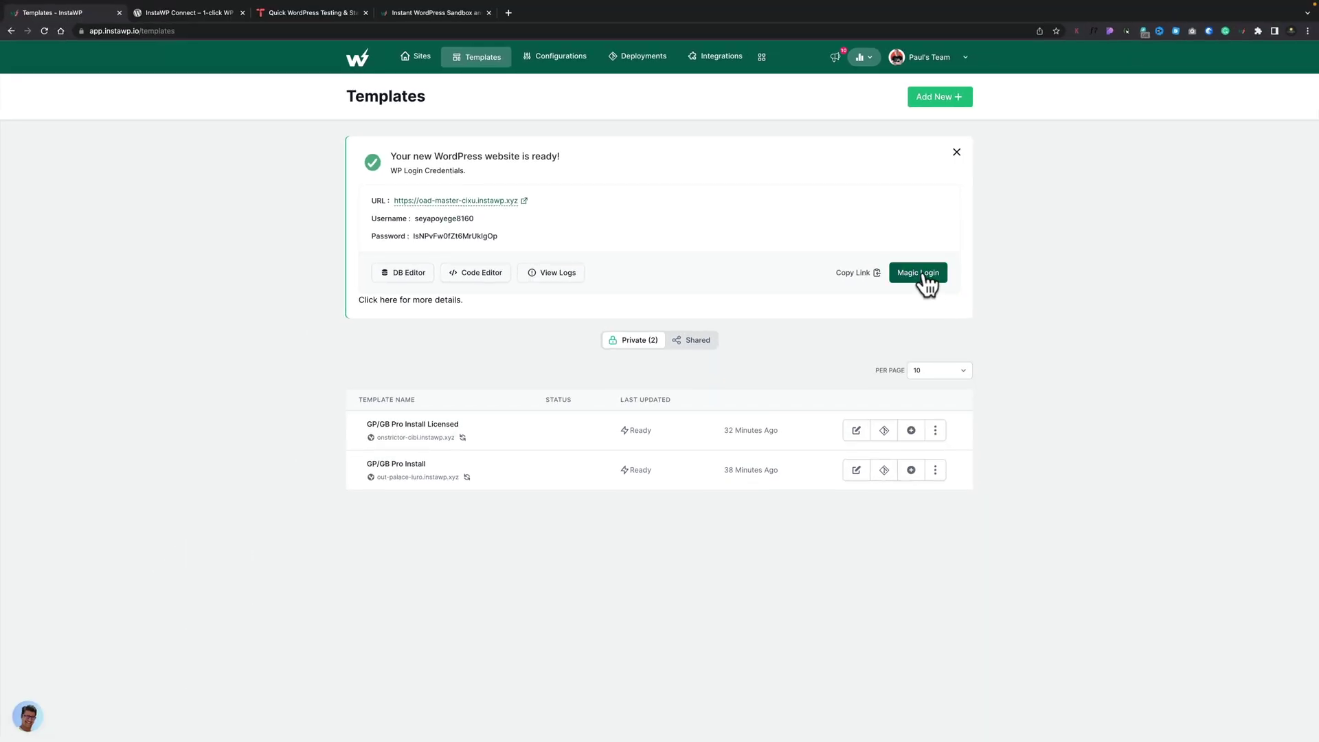
{"action": "left_click", "coordinate": [923, 272]}
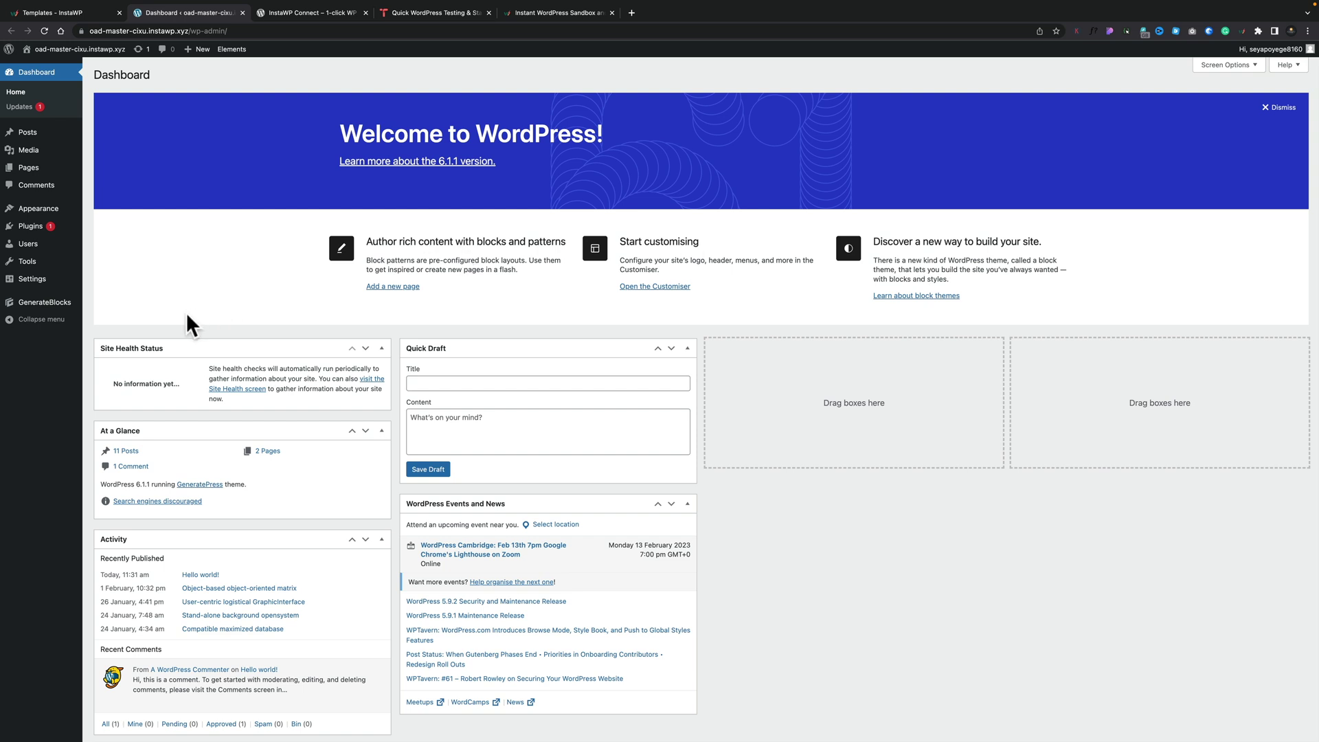
Examine the installed plugins of the template-based site and the GenerateBlocks settings
{"action": "mouse_move", "coordinate": [38, 233]}
{"action": "left_click", "coordinate": [103, 228]}
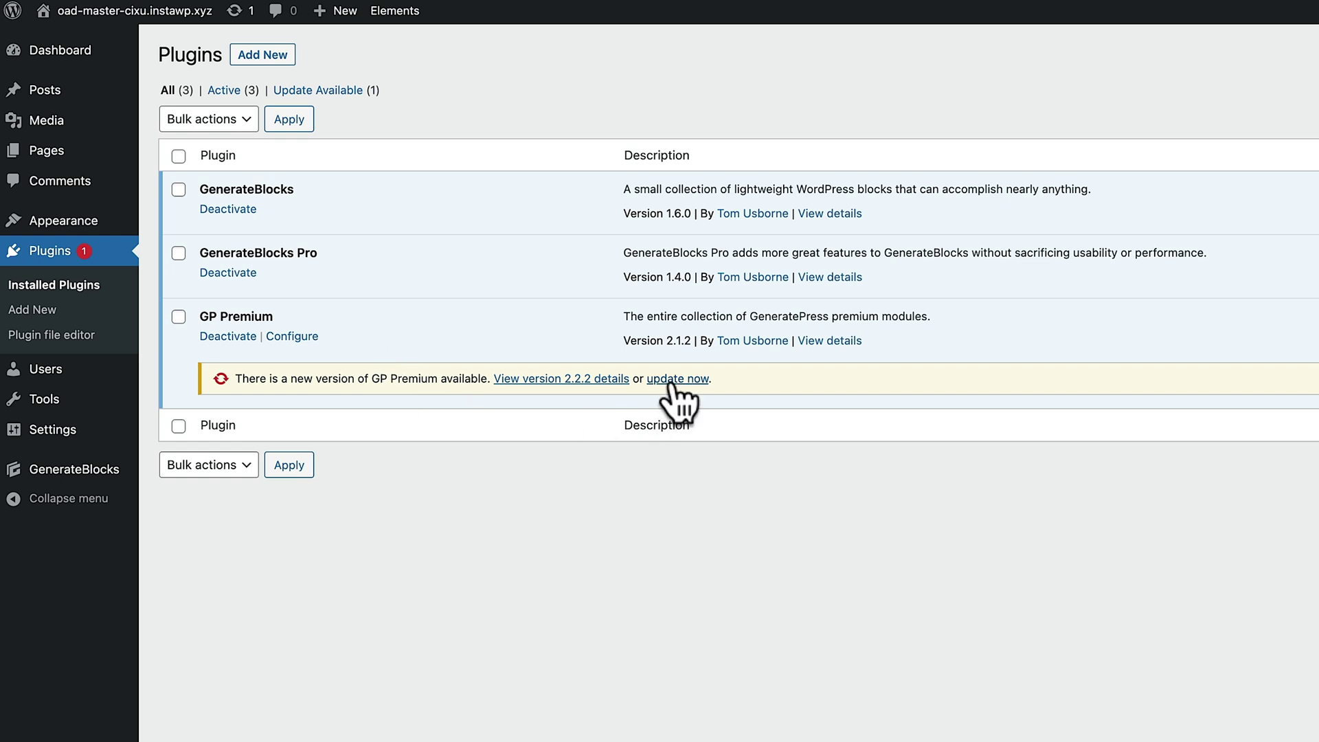
{"action": "mouse_move", "coordinate": [75, 472]}
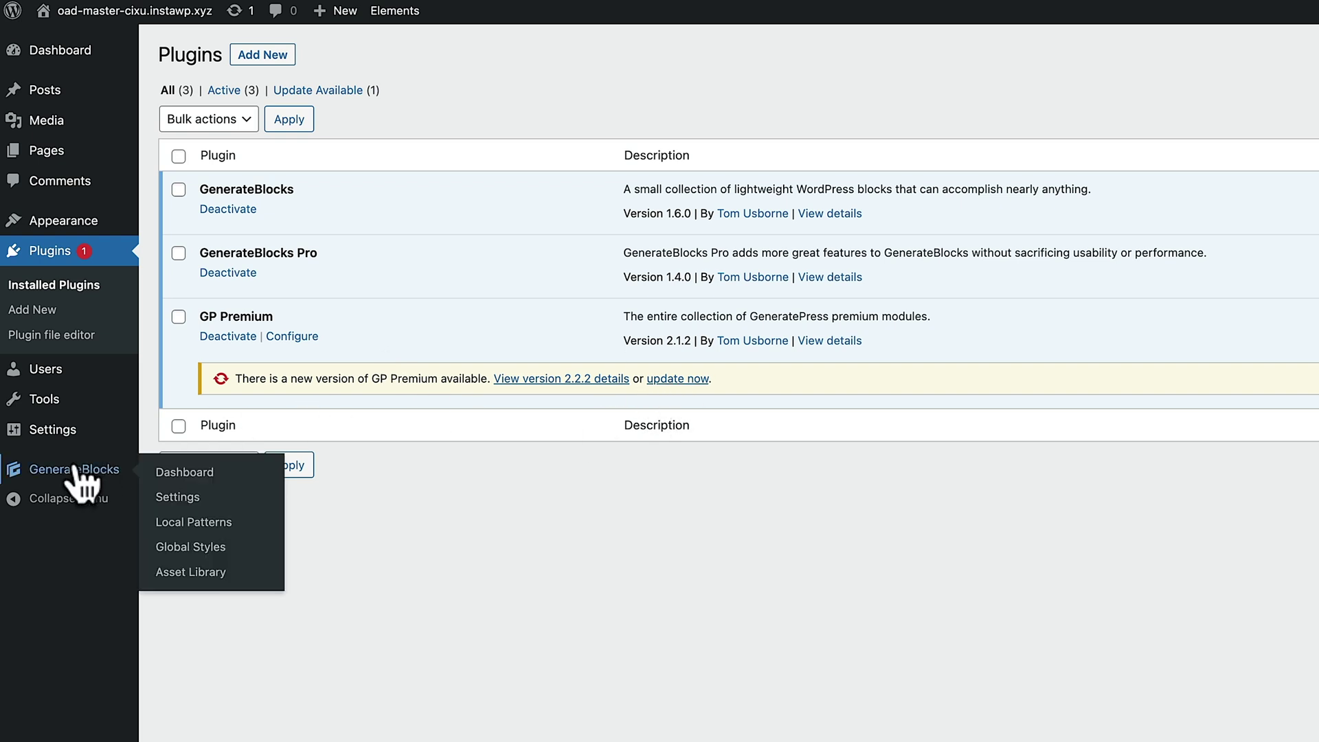
{"action": "left_click", "coordinate": [168, 498]}
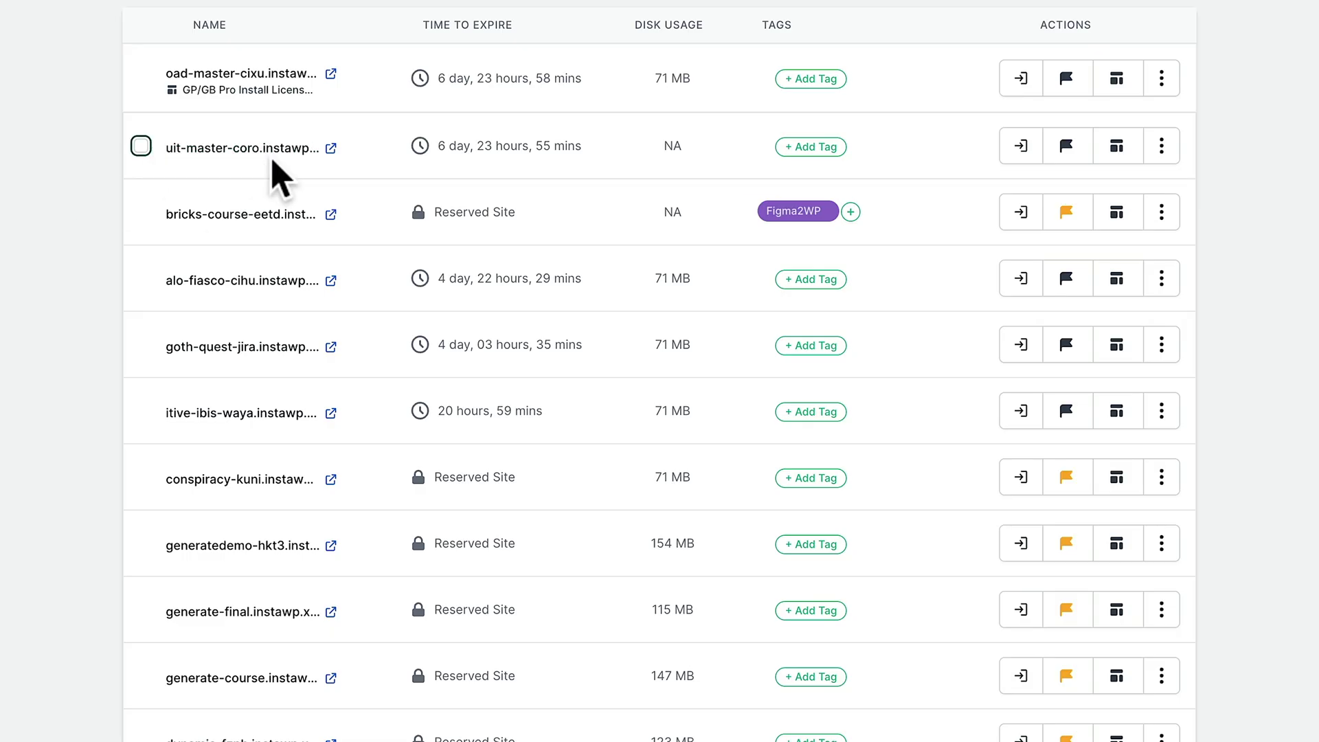
Delete the site uit-master-coro.instawp.xyz, entering its site name as confirmation
{"action": "mouse_move", "coordinate": [274, 168]}
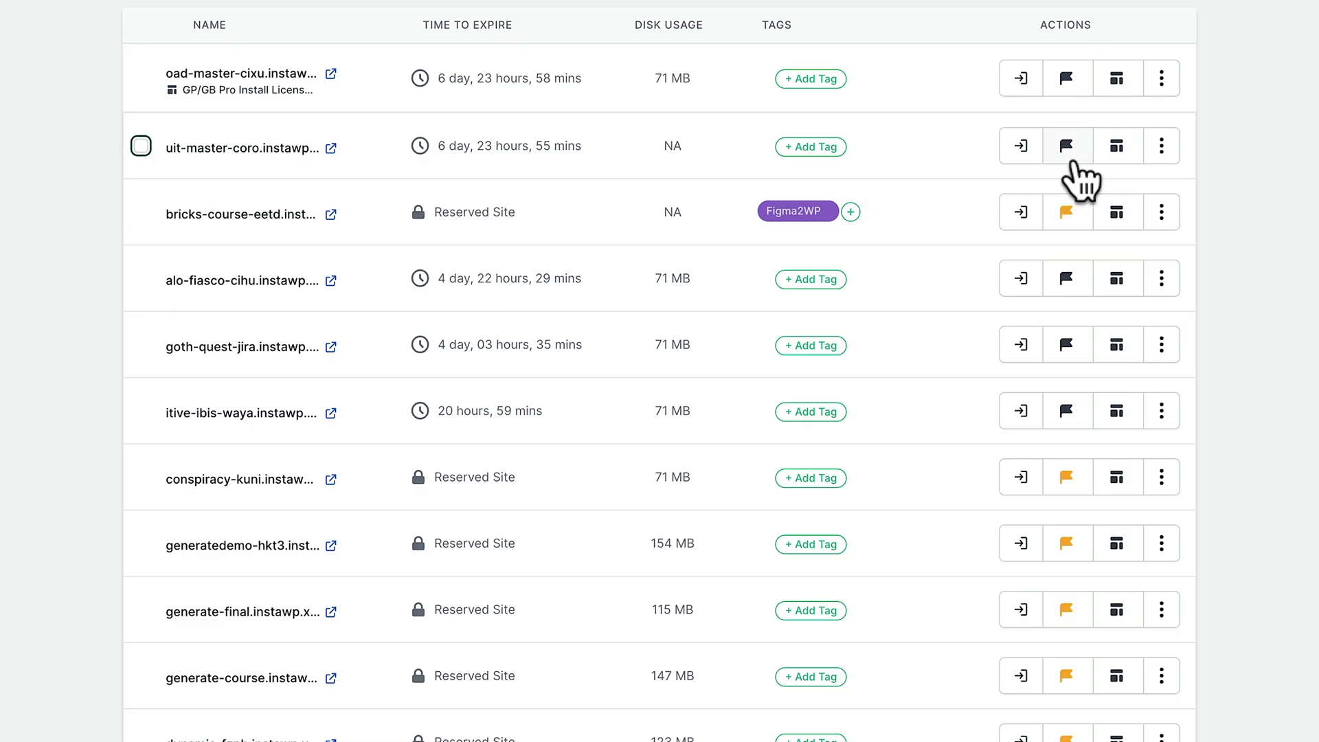
{"action": "left_click", "coordinate": [1162, 155]}
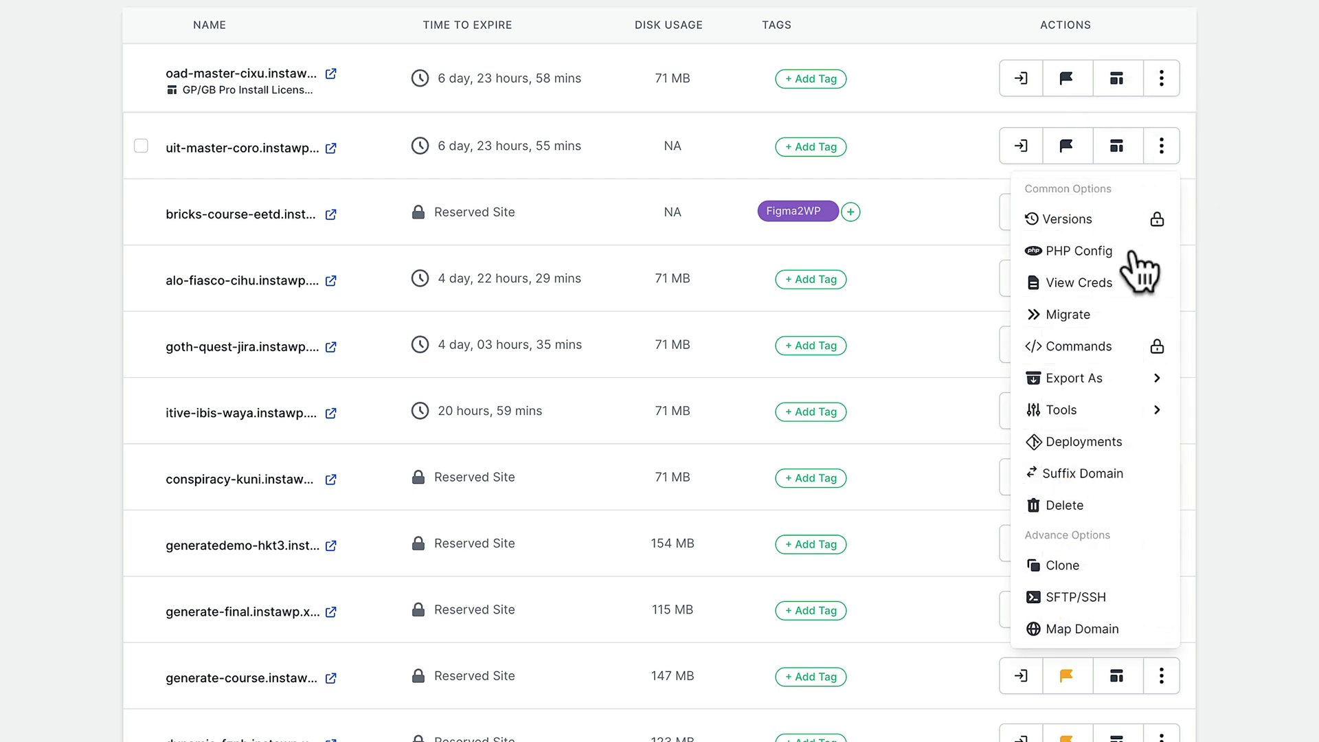
{"action": "left_click", "coordinate": [1077, 510]}
{"action": "left_click", "coordinate": [767, 376]}
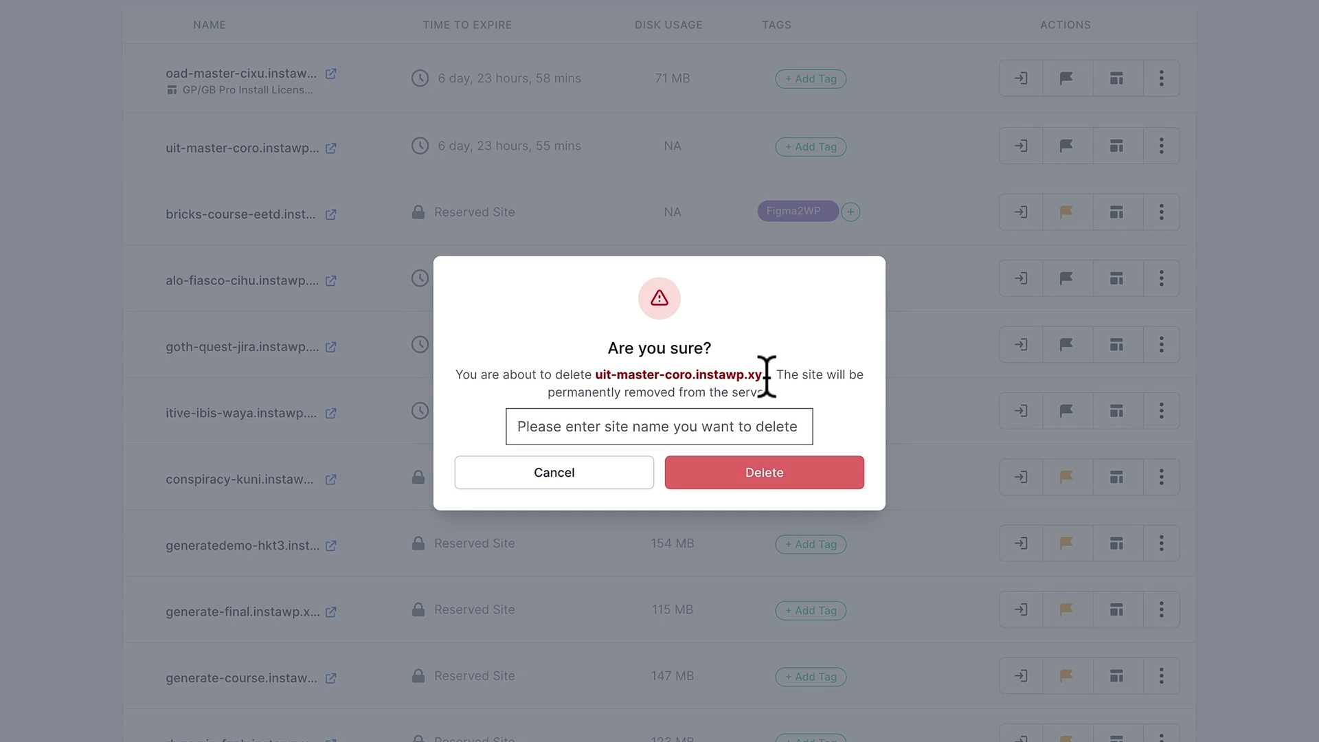
{"action": "left_click_drag", "start_coordinate": [702, 374], "coordinate": [598, 373]}
{"action": "key", "text": "ctrl+c"}
{"action": "left_click", "coordinate": [583, 424]}
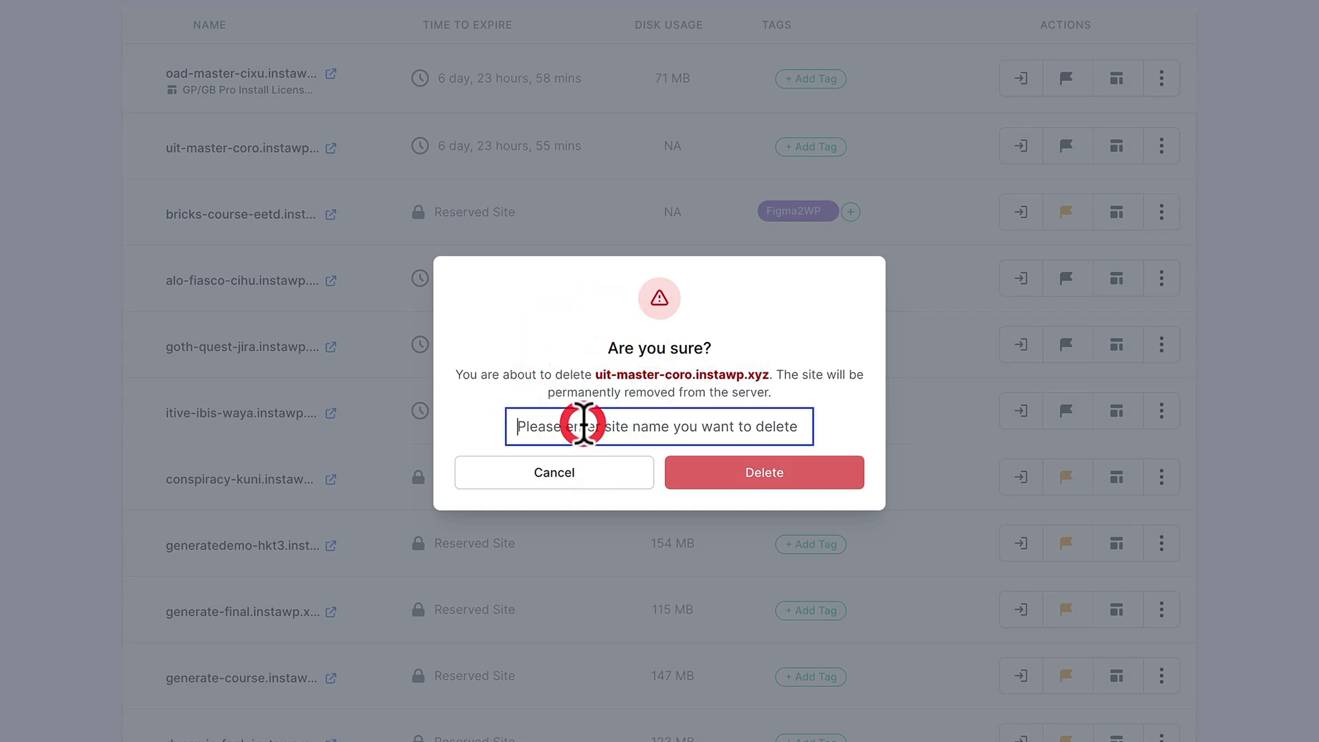
{"action": "key", "text": "ctrl+v"}
{"action": "left_click", "coordinate": [768, 473]}
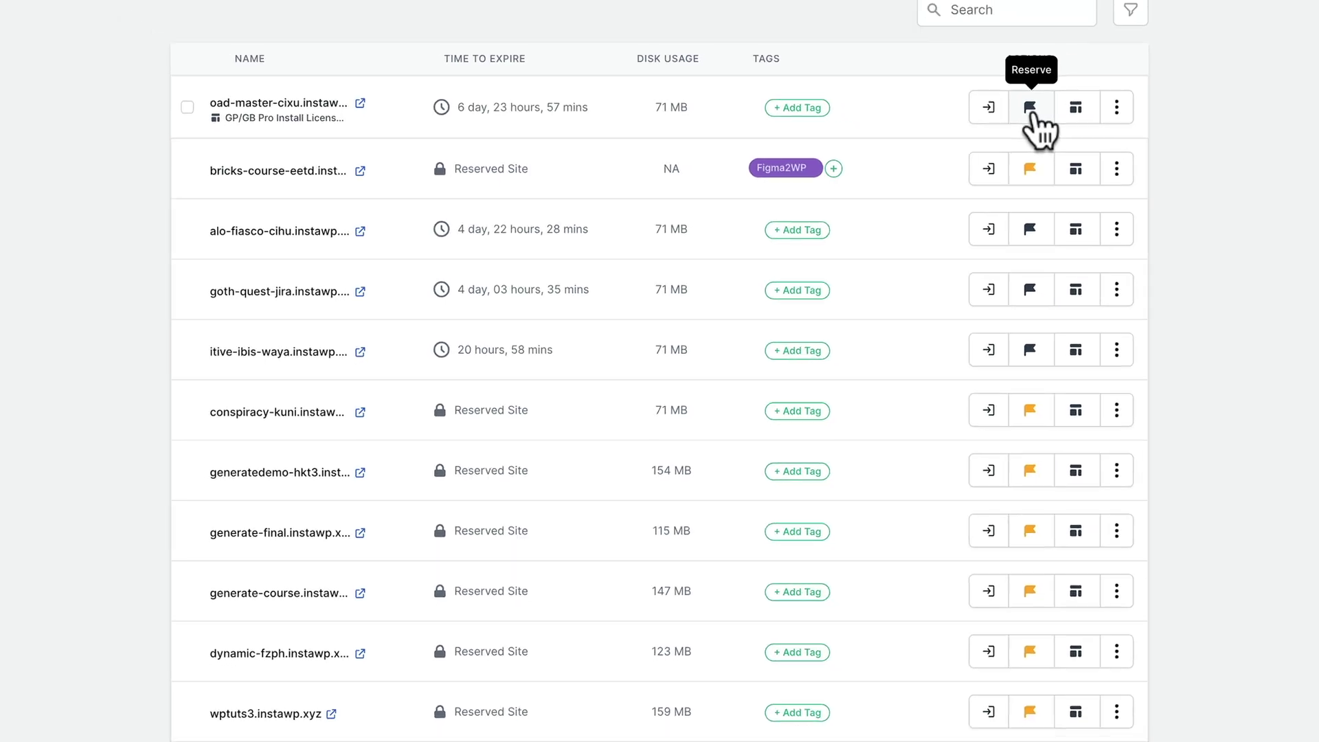
Mark the oad-master-cixu site as reserved and assign it the Freelance and Friday tags
{"action": "left_click", "coordinate": [1066, 79]}
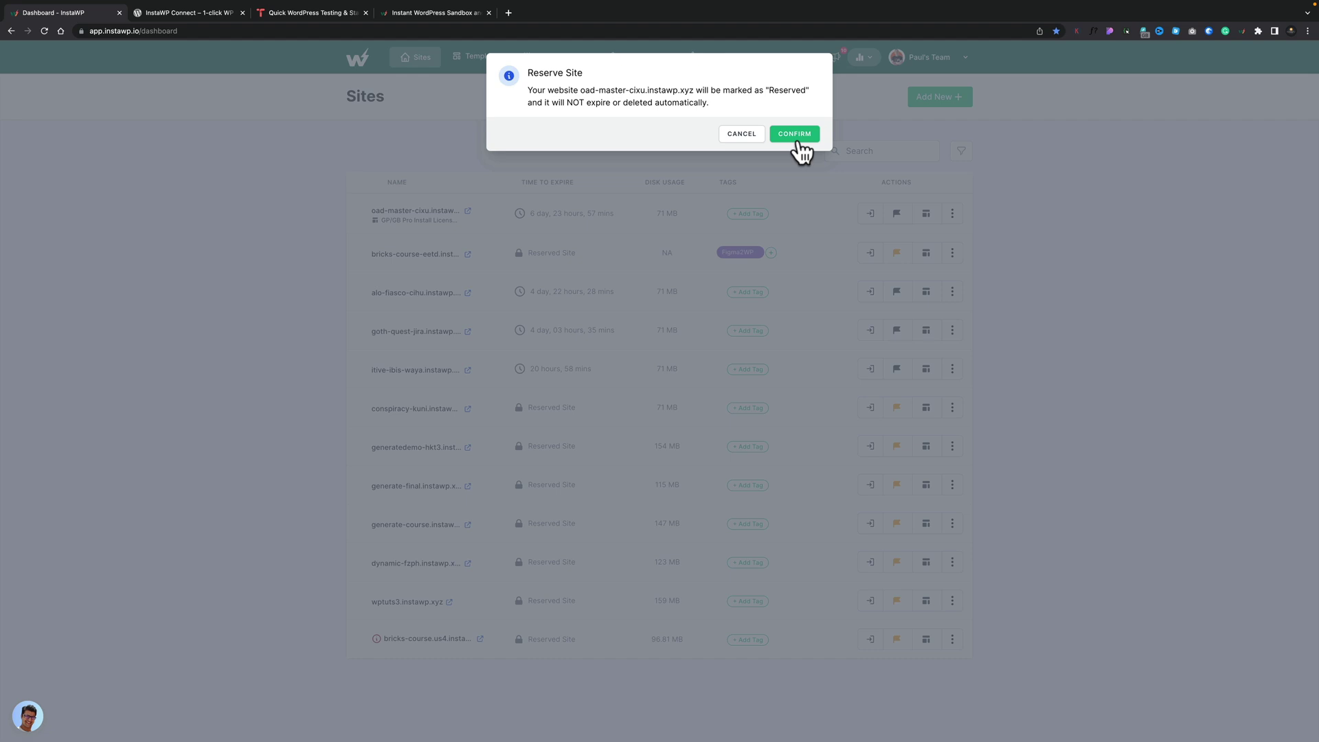
{"action": "left_click", "coordinate": [794, 135]}
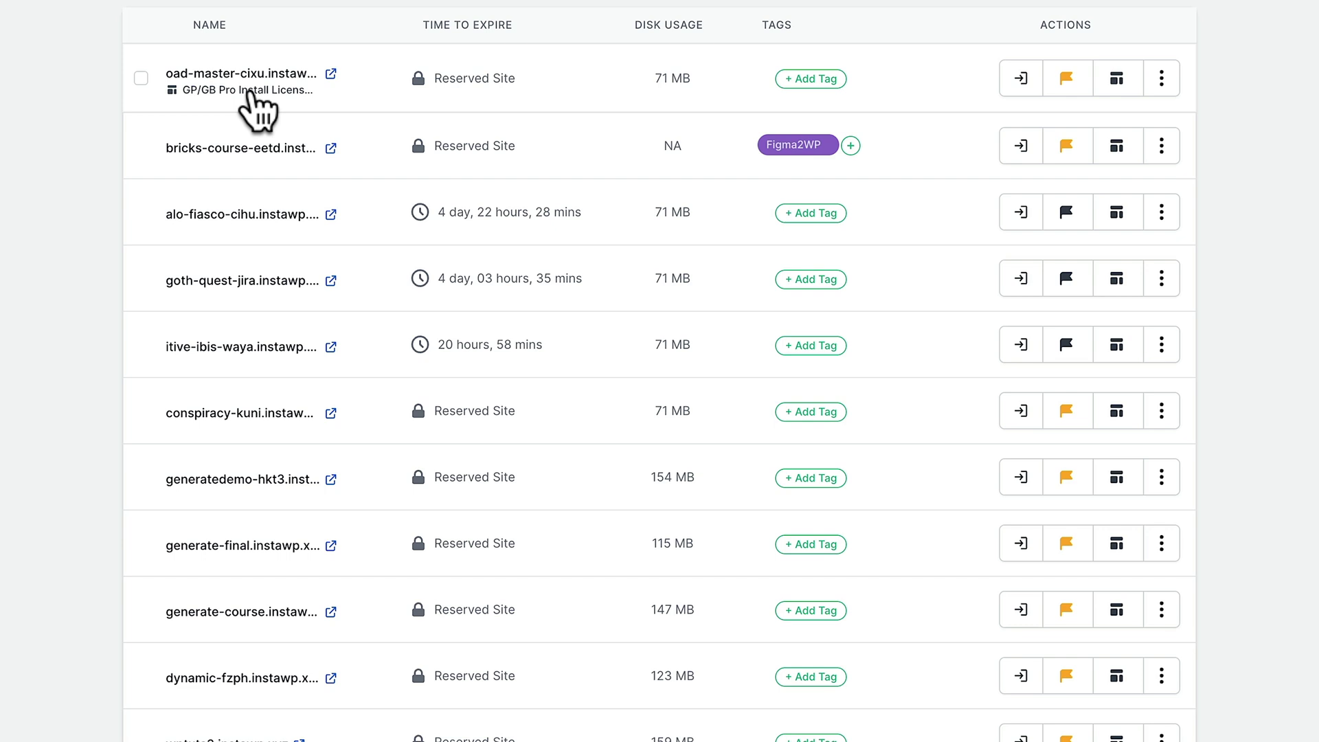
{"action": "left_click", "coordinate": [810, 80]}
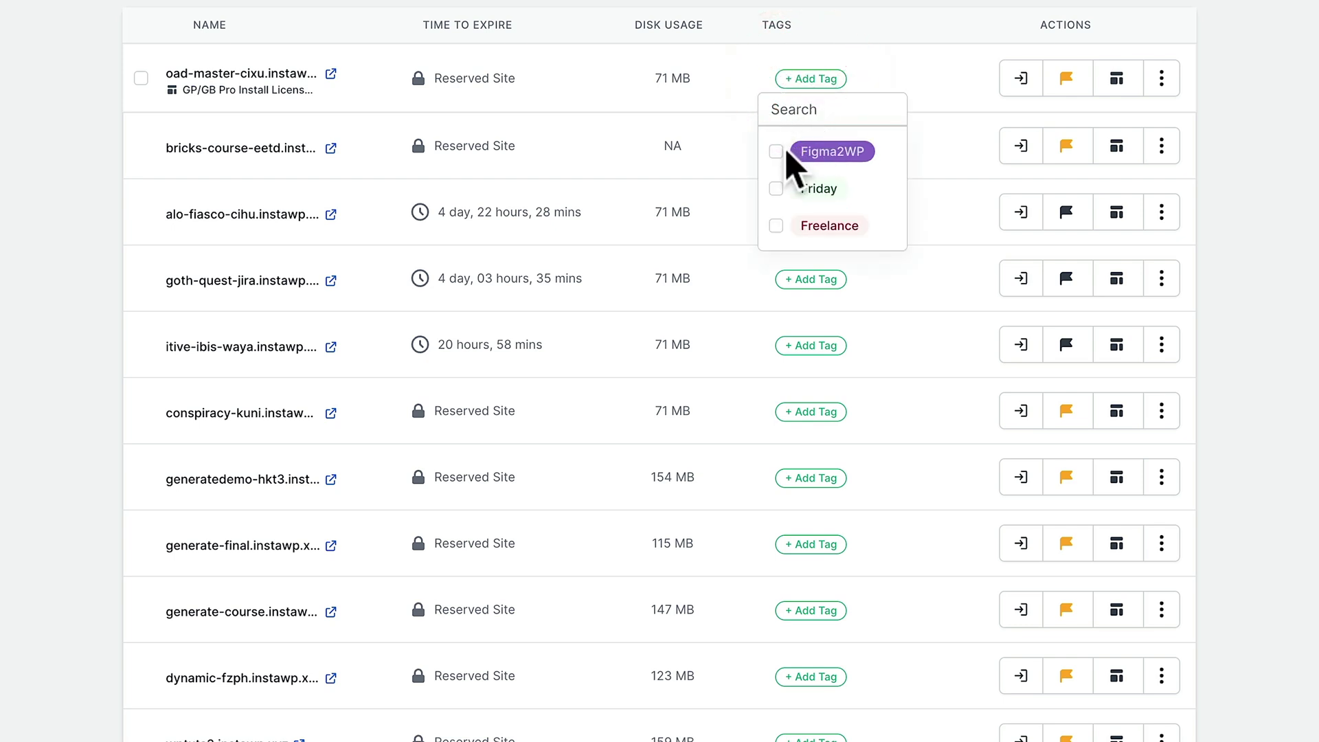
{"action": "left_click", "coordinate": [777, 226]}
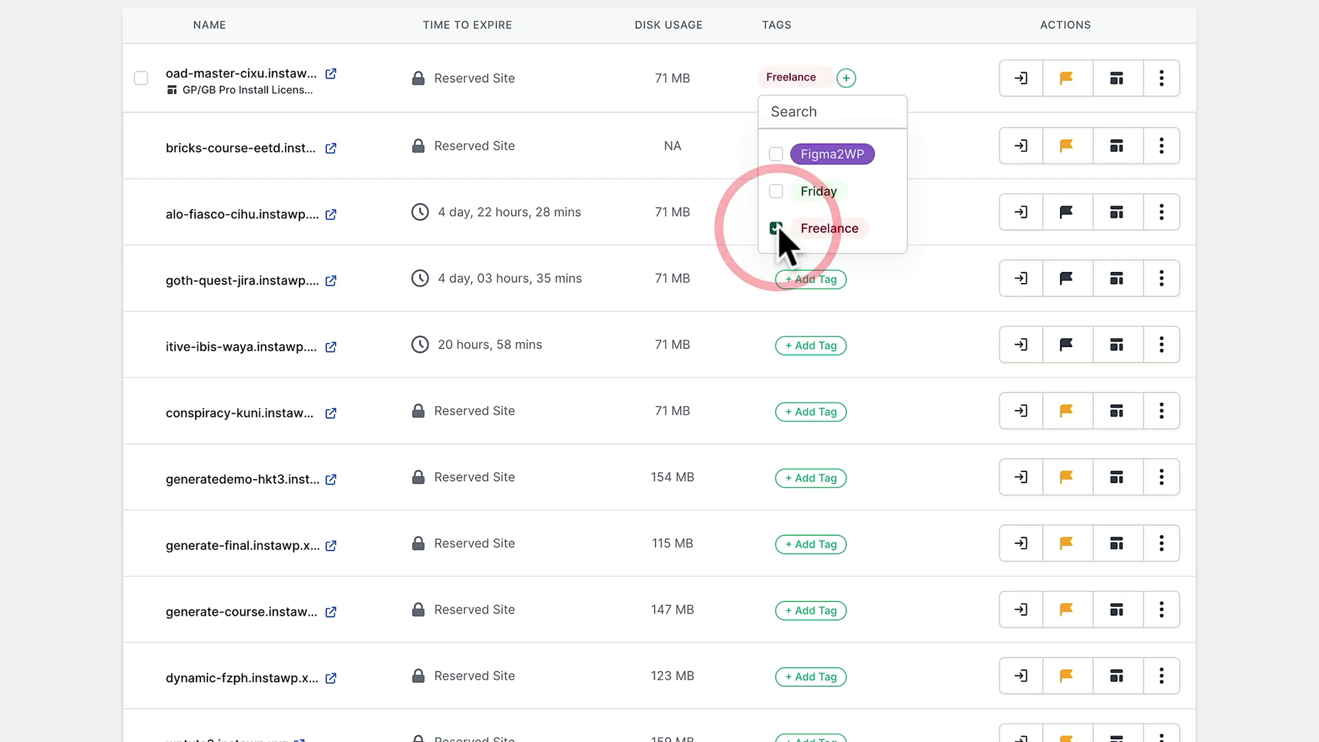
{"action": "left_click", "coordinate": [776, 191]}
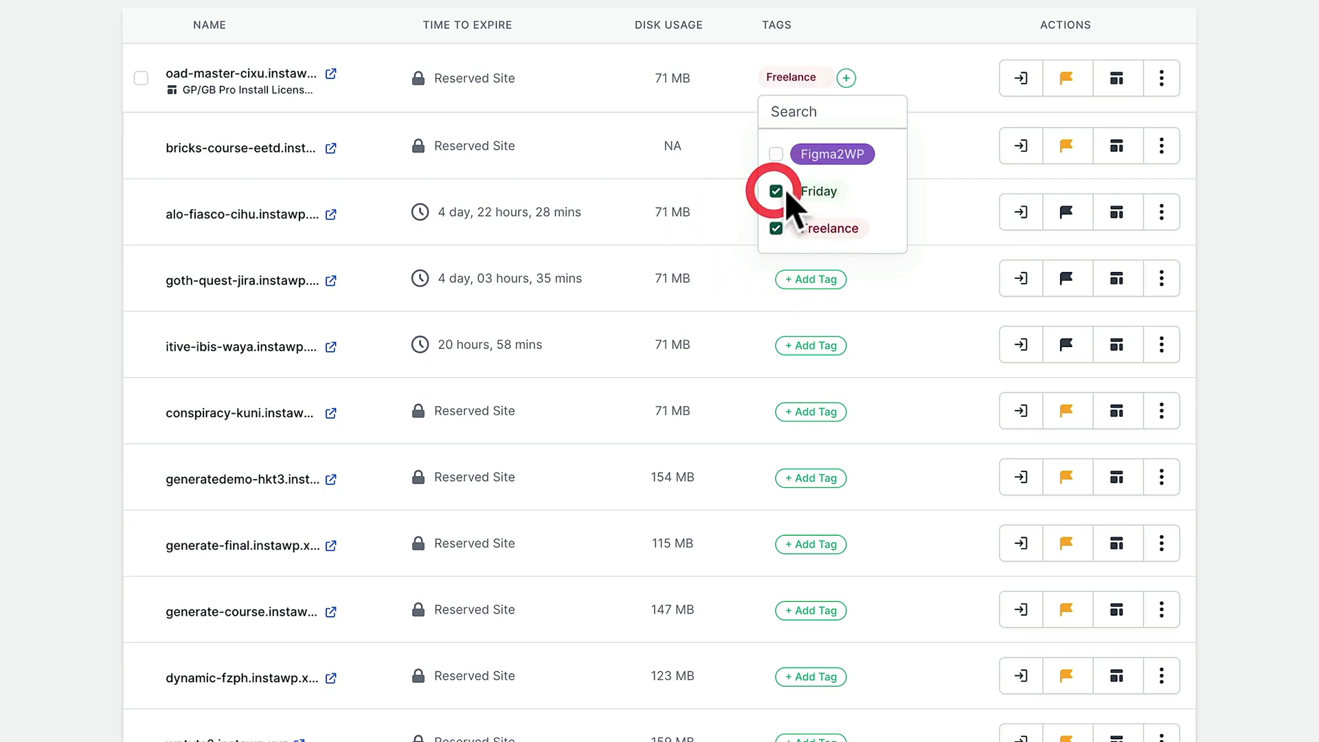
{"action": "left_click", "coordinate": [1239, 169]}
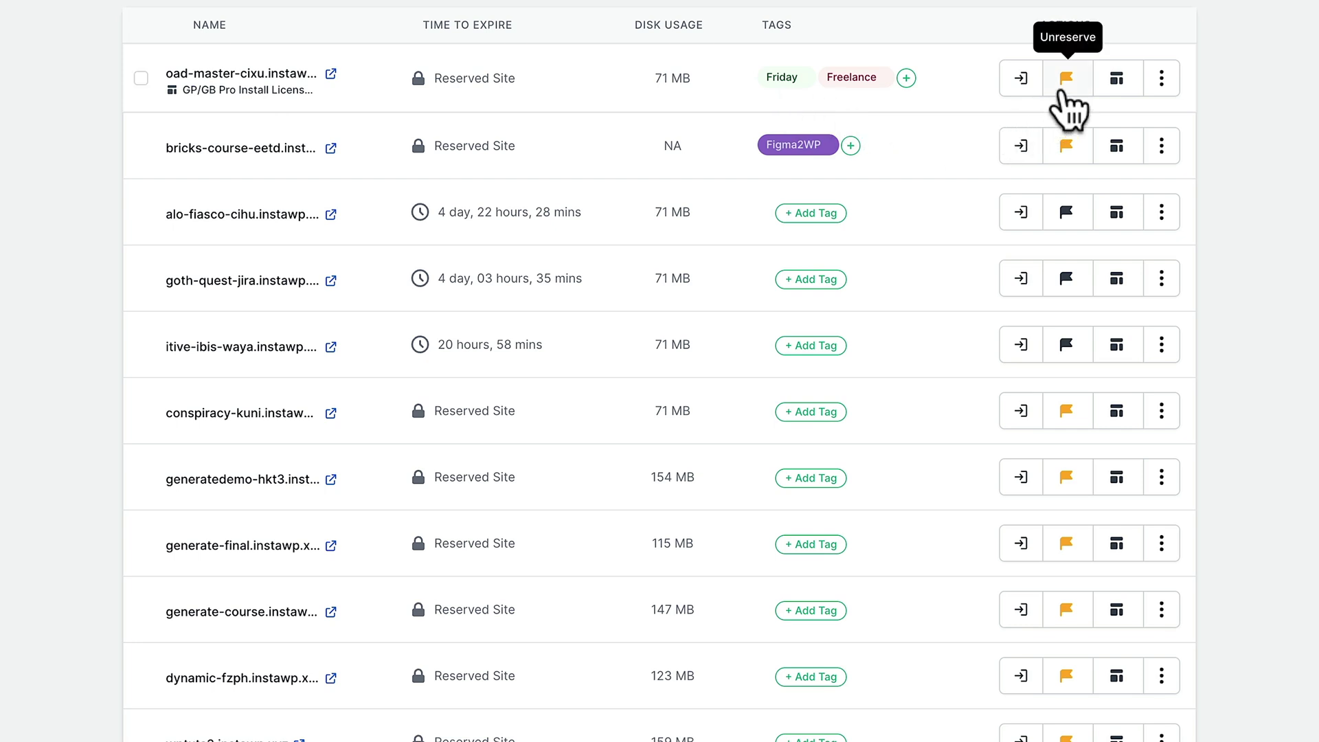
Remove the reserved status from the oad-master-cixu site and open the account's usage overview
{"action": "left_click", "coordinate": [1063, 85]}
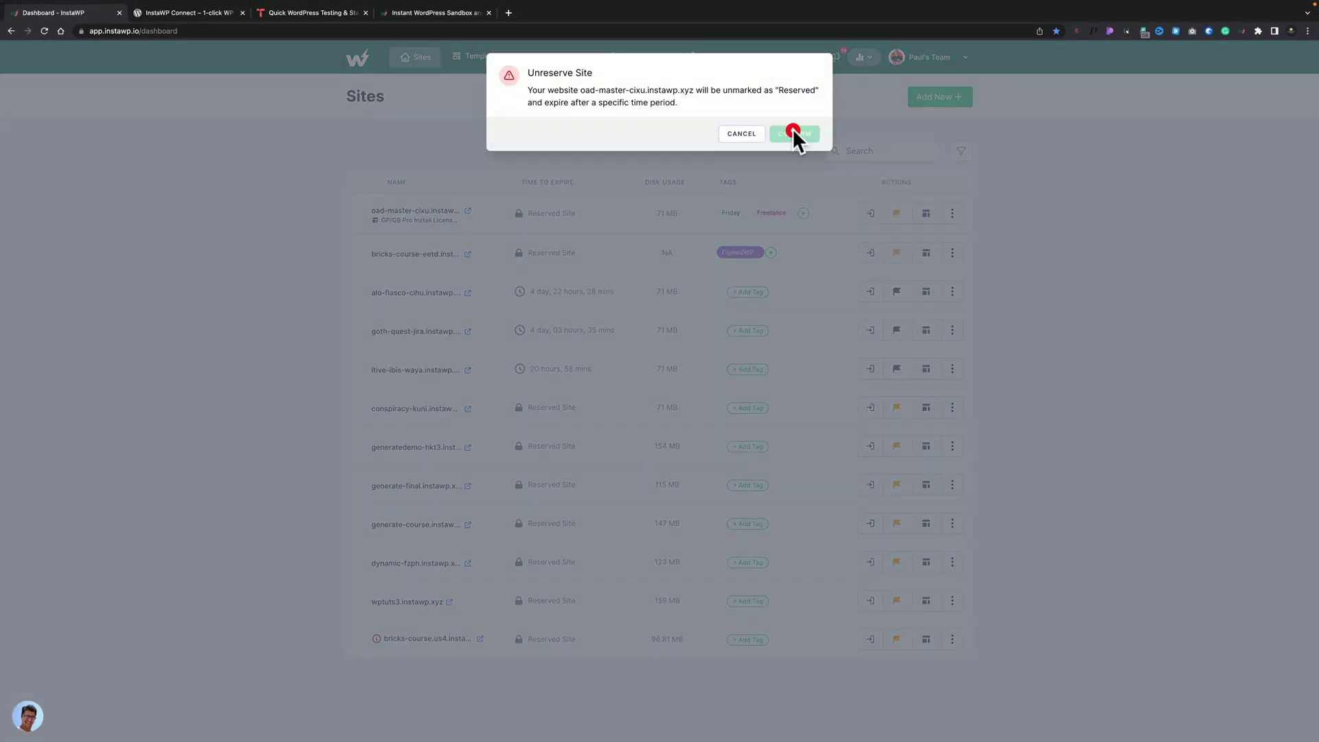
{"action": "left_click", "coordinate": [792, 134]}
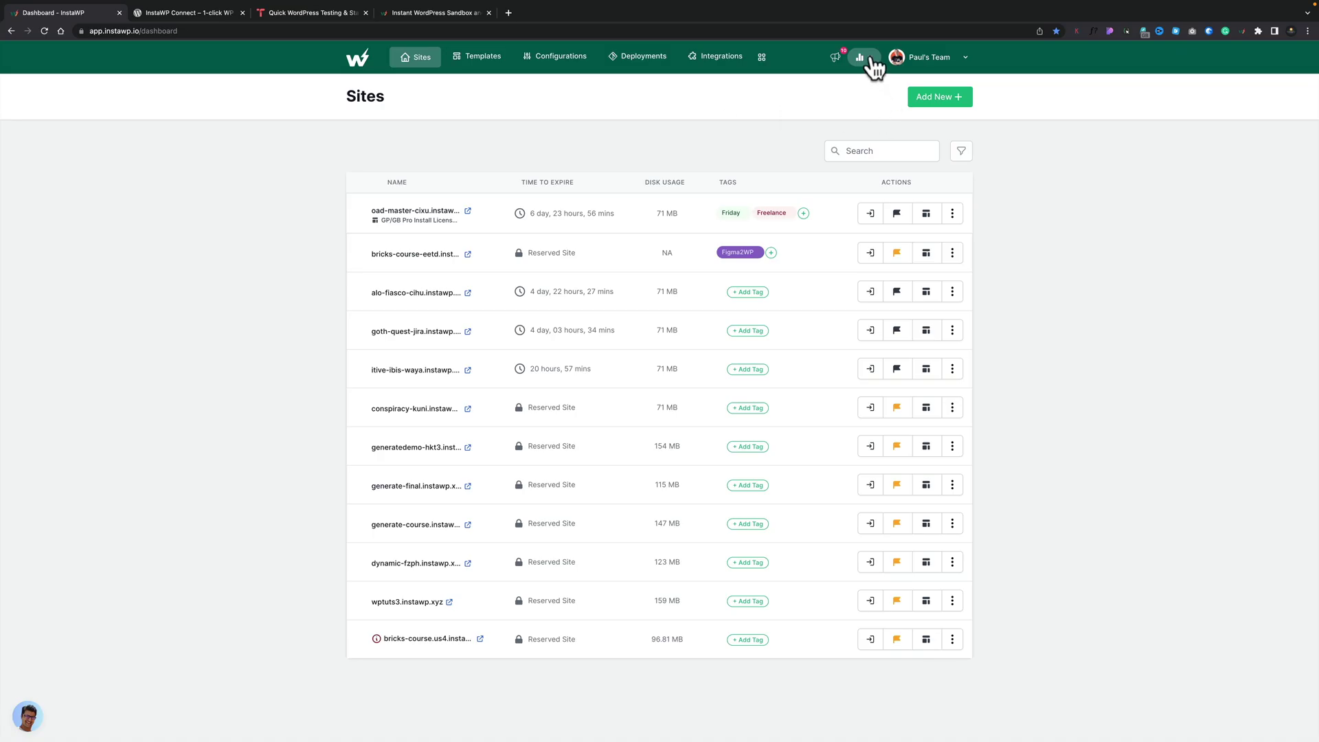
{"action": "left_click", "coordinate": [863, 59]}
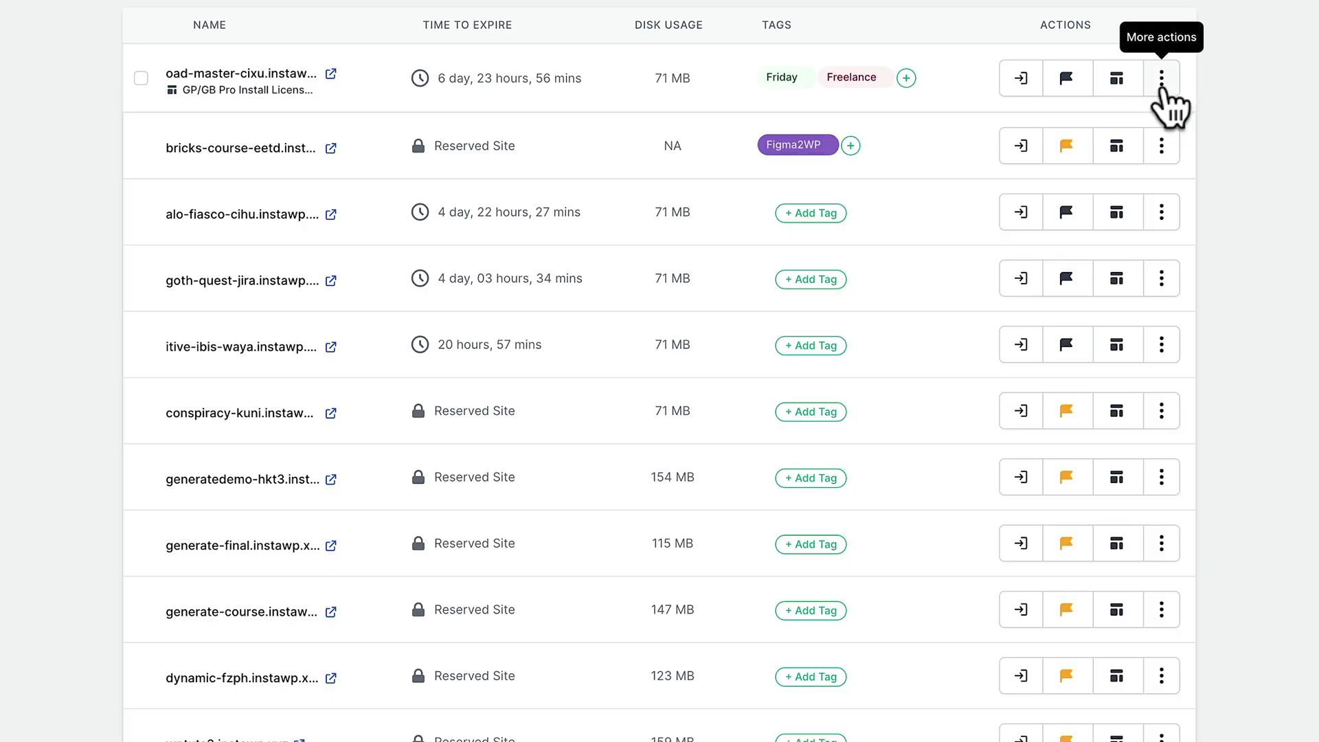
Set the PHP version to 8.2 in the PHP configuration of the oad-master-cixu site
{"action": "left_click", "coordinate": [1161, 79]}
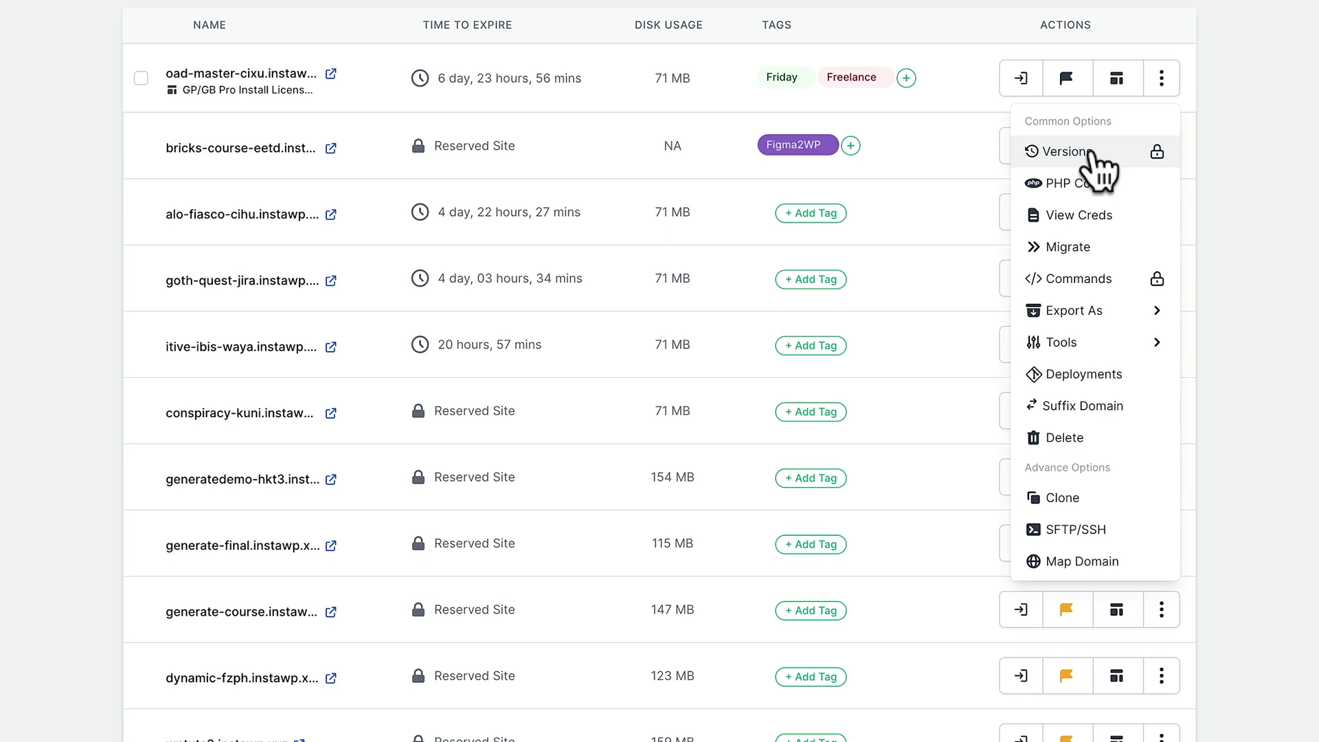
{"action": "left_click", "coordinate": [1092, 185]}
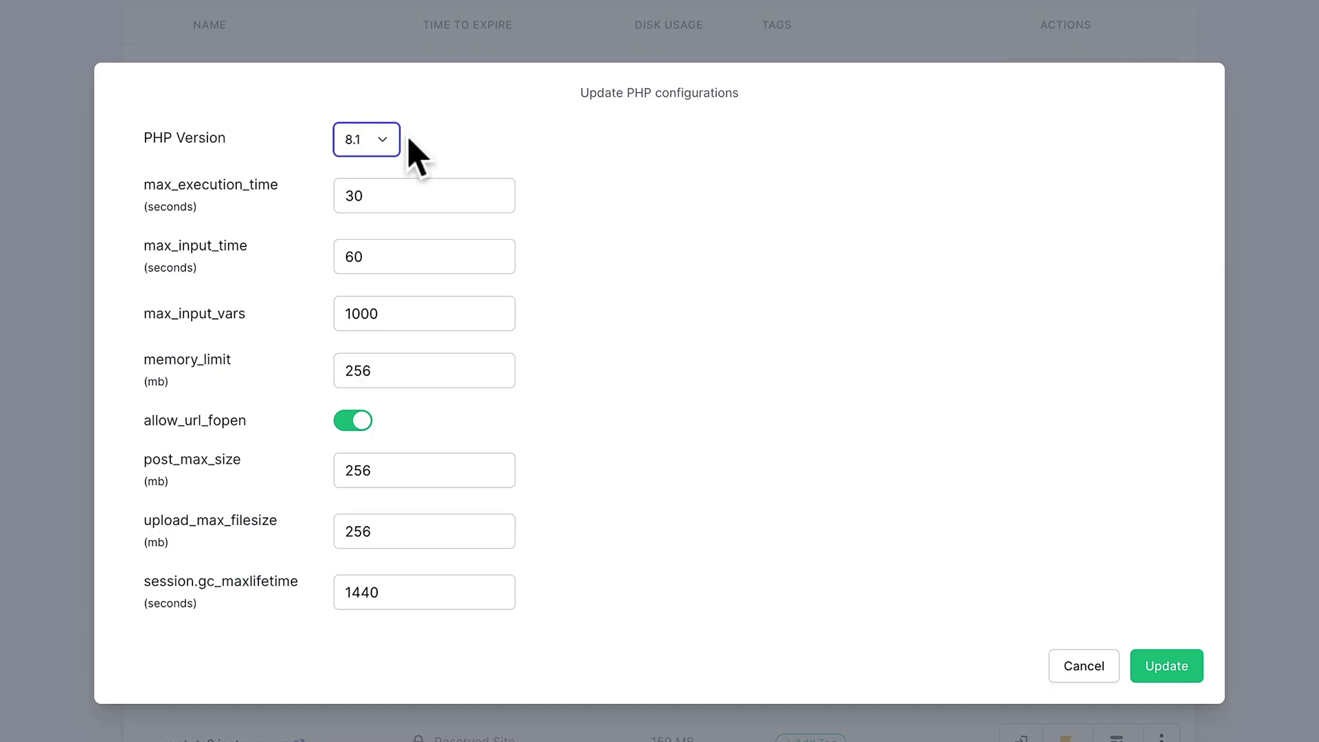
{"action": "left_click", "coordinate": [390, 136]}
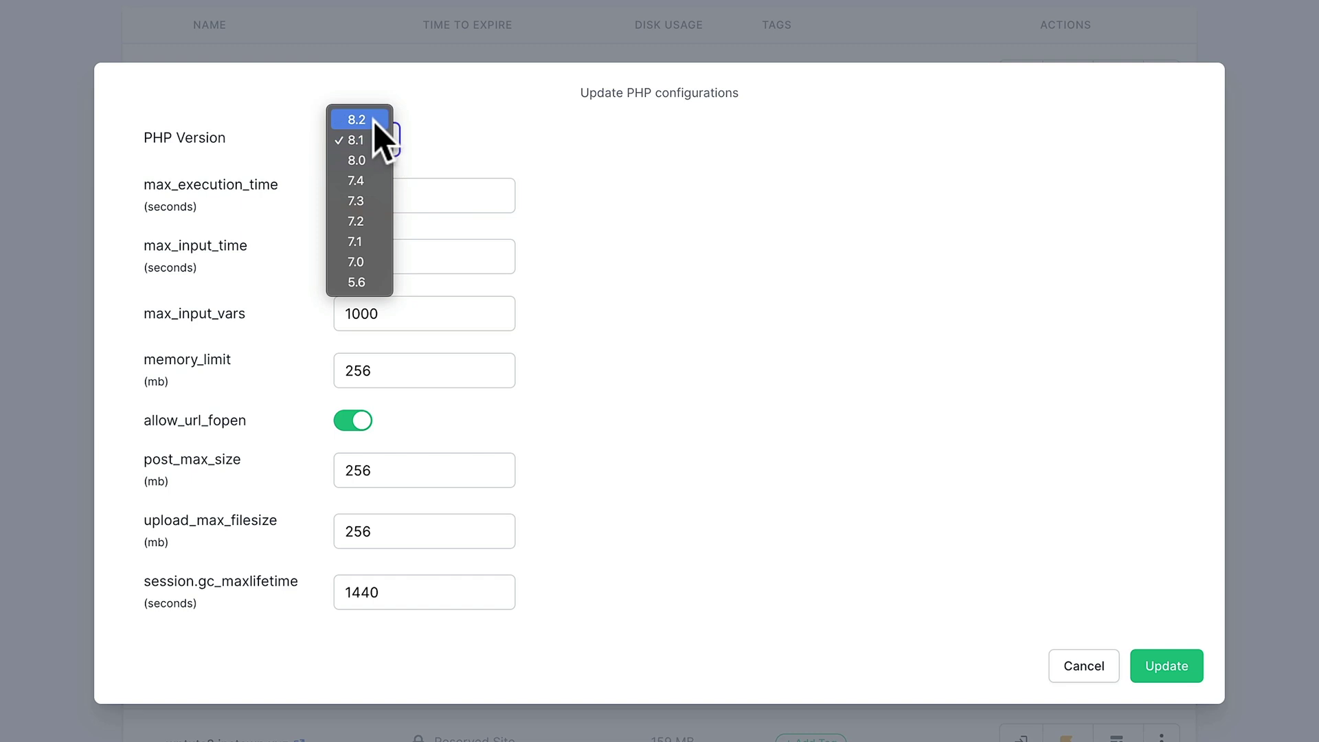
{"action": "left_click", "coordinate": [364, 121]}
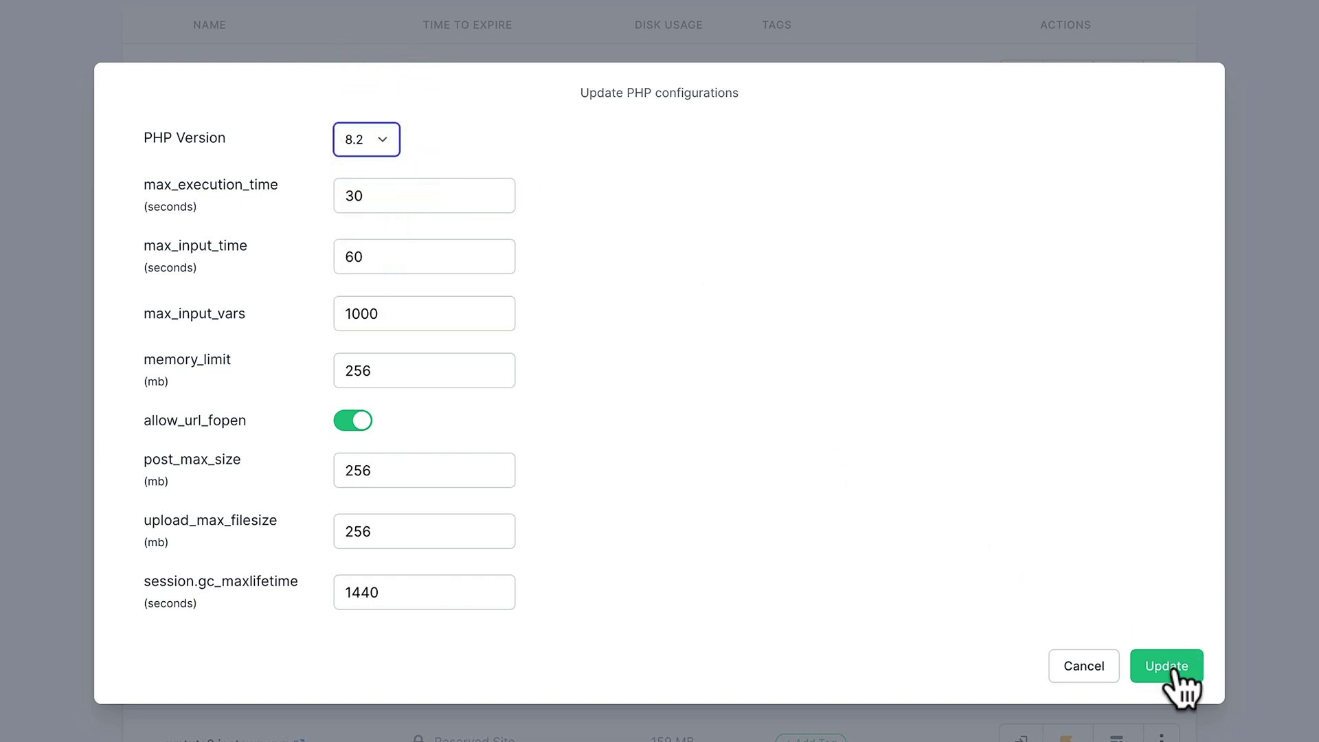
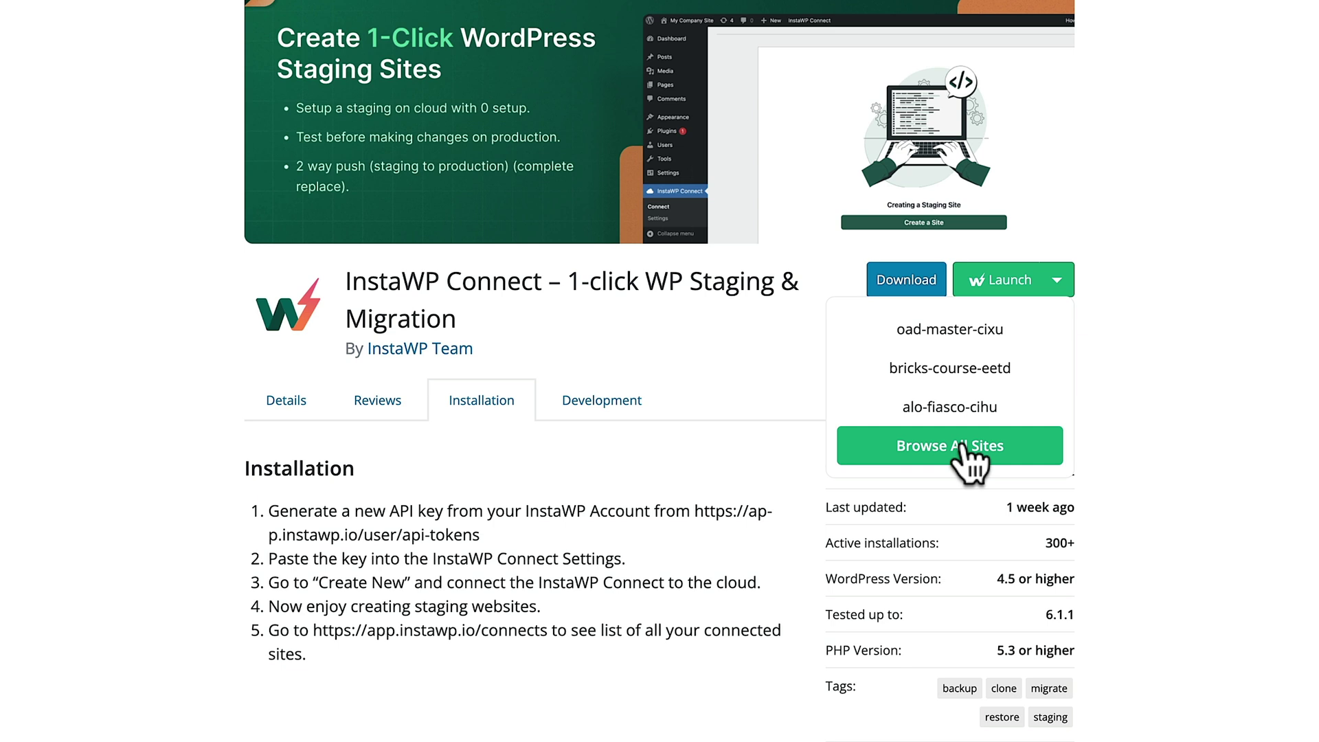
Browse the list of all InstaWP sites available for installing the InstaWP Connect plugin
{"action": "left_click", "coordinate": [962, 443]}
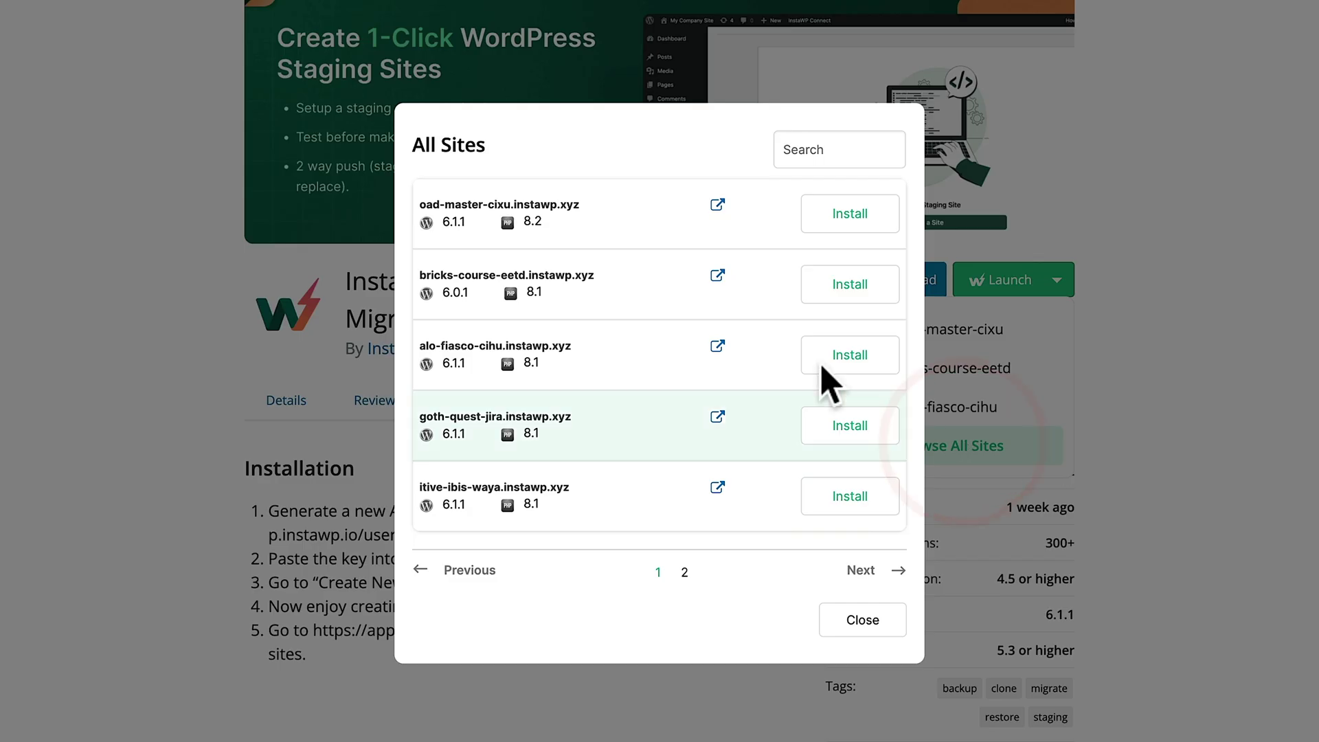
{"action": "scroll", "coordinate": [683, 450], "scroll_direction": "down", "scroll_amount": 2}
{"action": "scroll", "coordinate": [684, 457], "scroll_direction": "down", "scroll_amount": 2}
{"action": "scroll", "coordinate": [683, 457], "scroll_direction": "up", "scroll_amount": 1}
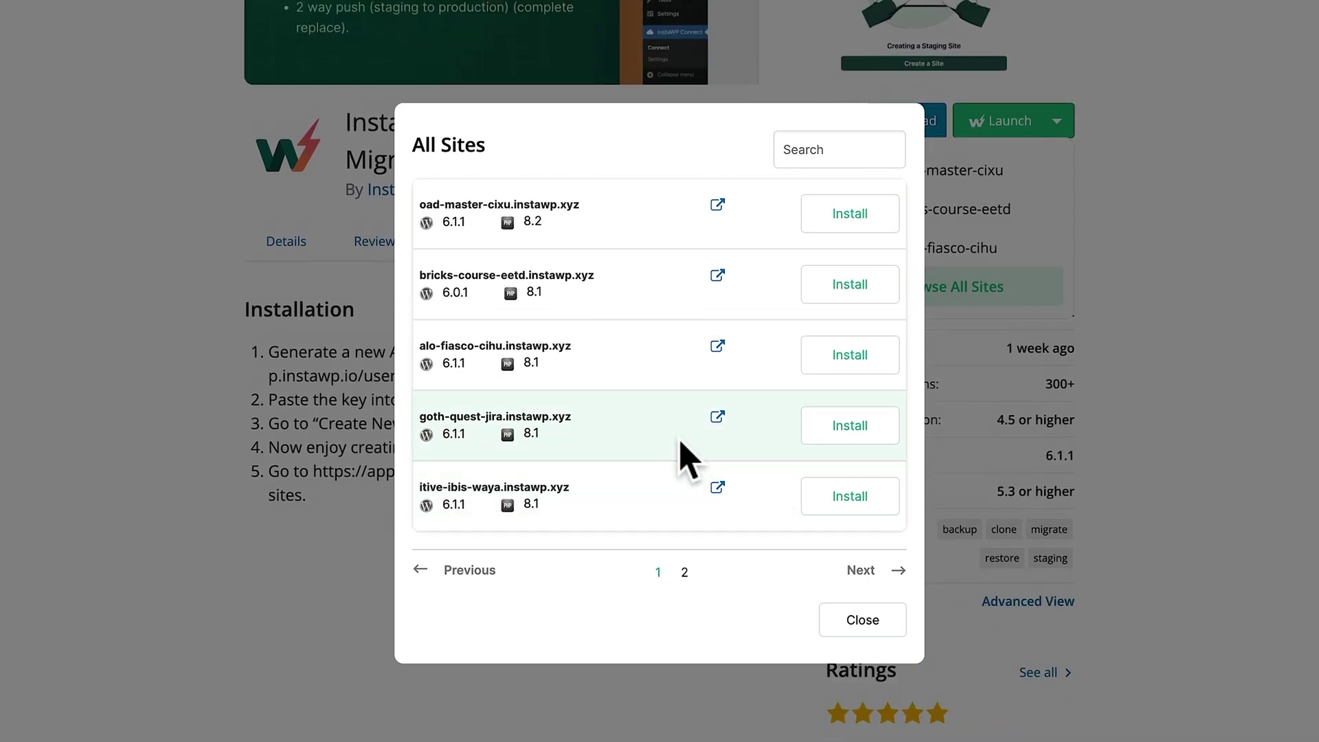
{"action": "scroll", "coordinate": [683, 455], "scroll_direction": "up", "scroll_amount": 1}
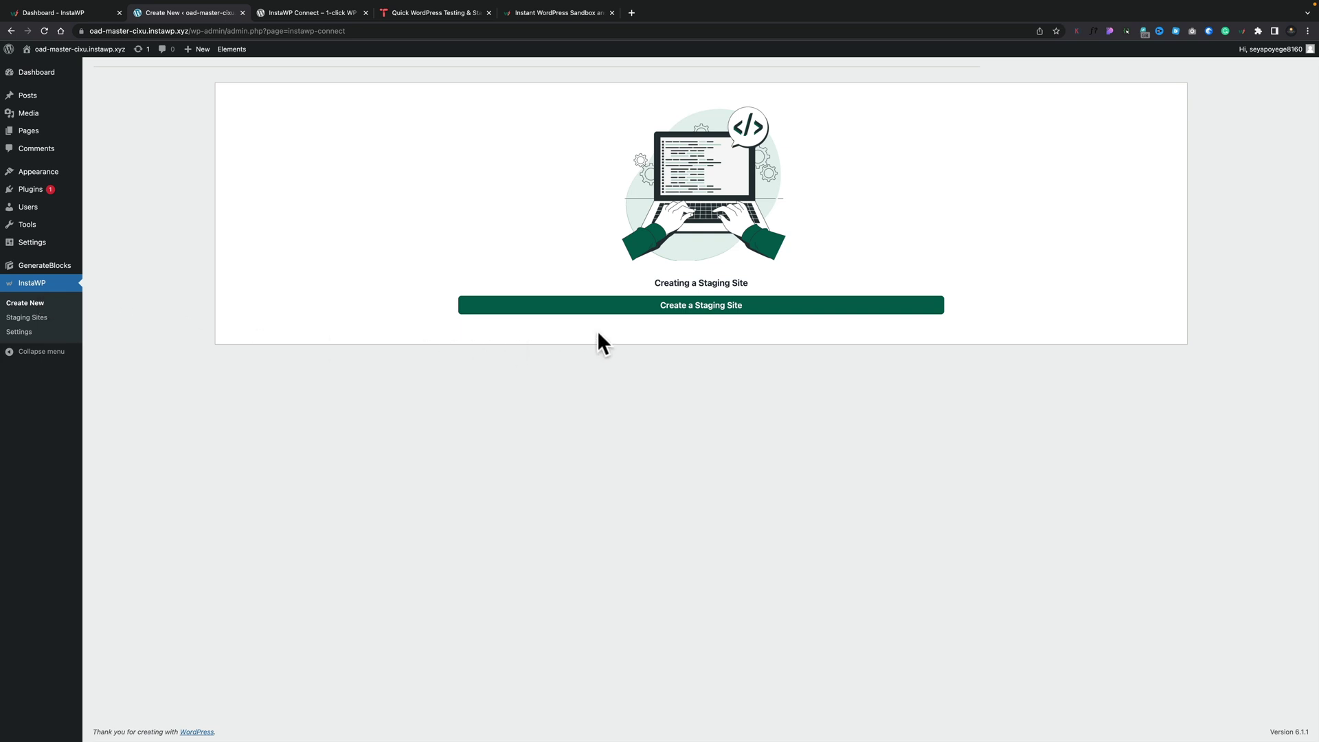
Start a staging site from oad-master-cixu and approve InstaWP Connect's Read Write access to the InstaWP account
{"action": "left_click", "coordinate": [668, 315]}
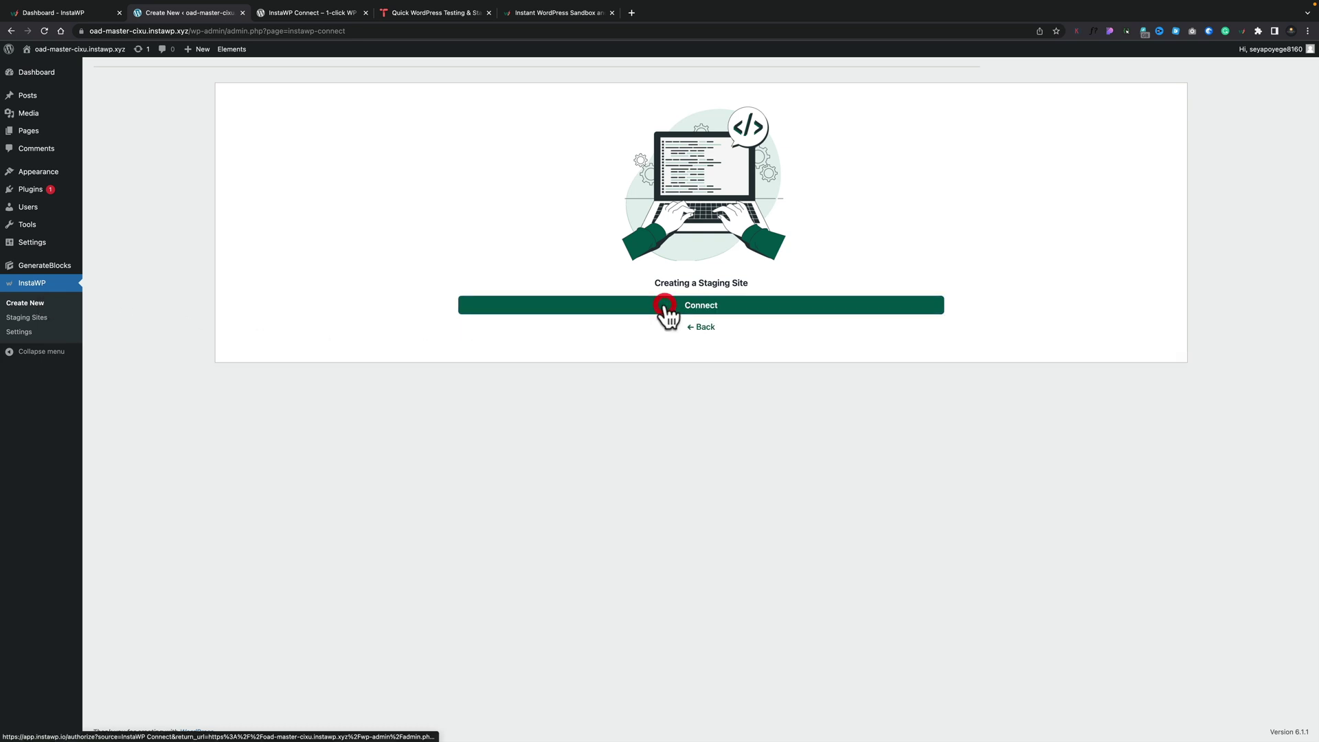
{"action": "left_click", "coordinate": [709, 309]}
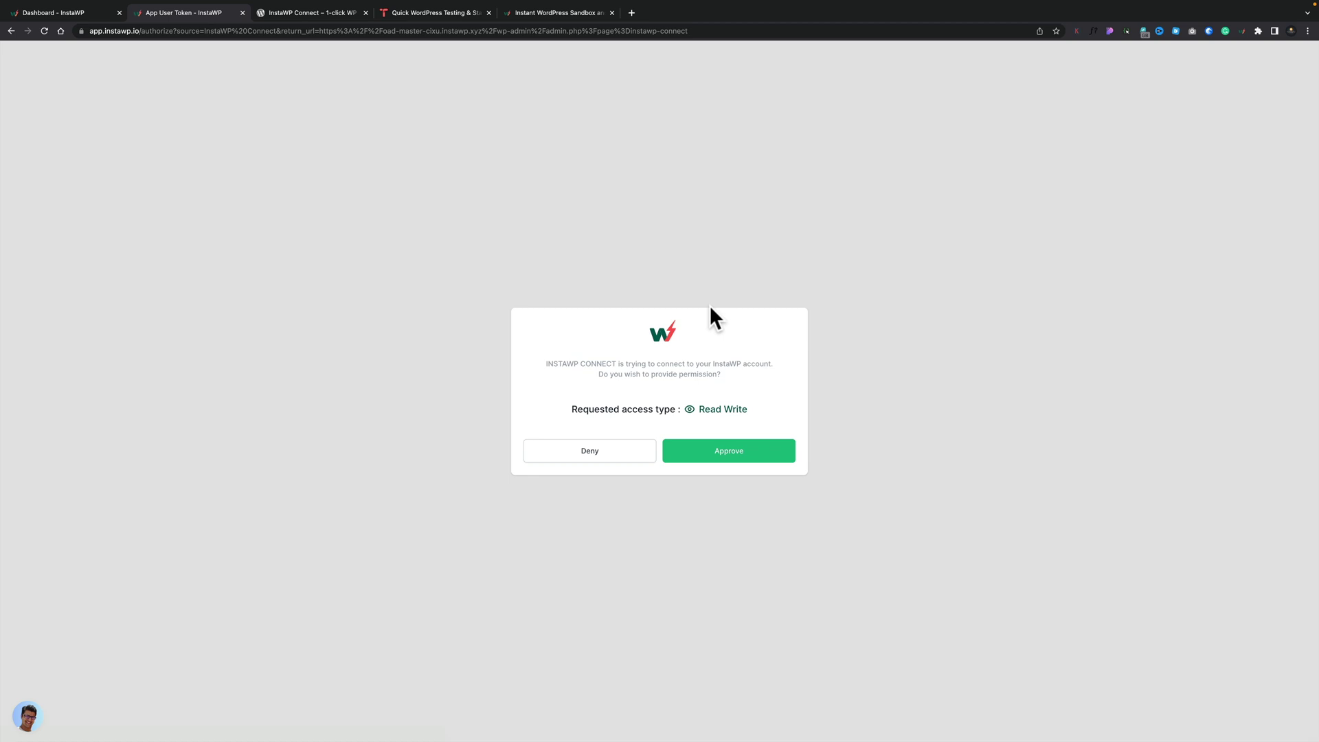
{"action": "left_click", "coordinate": [725, 452]}
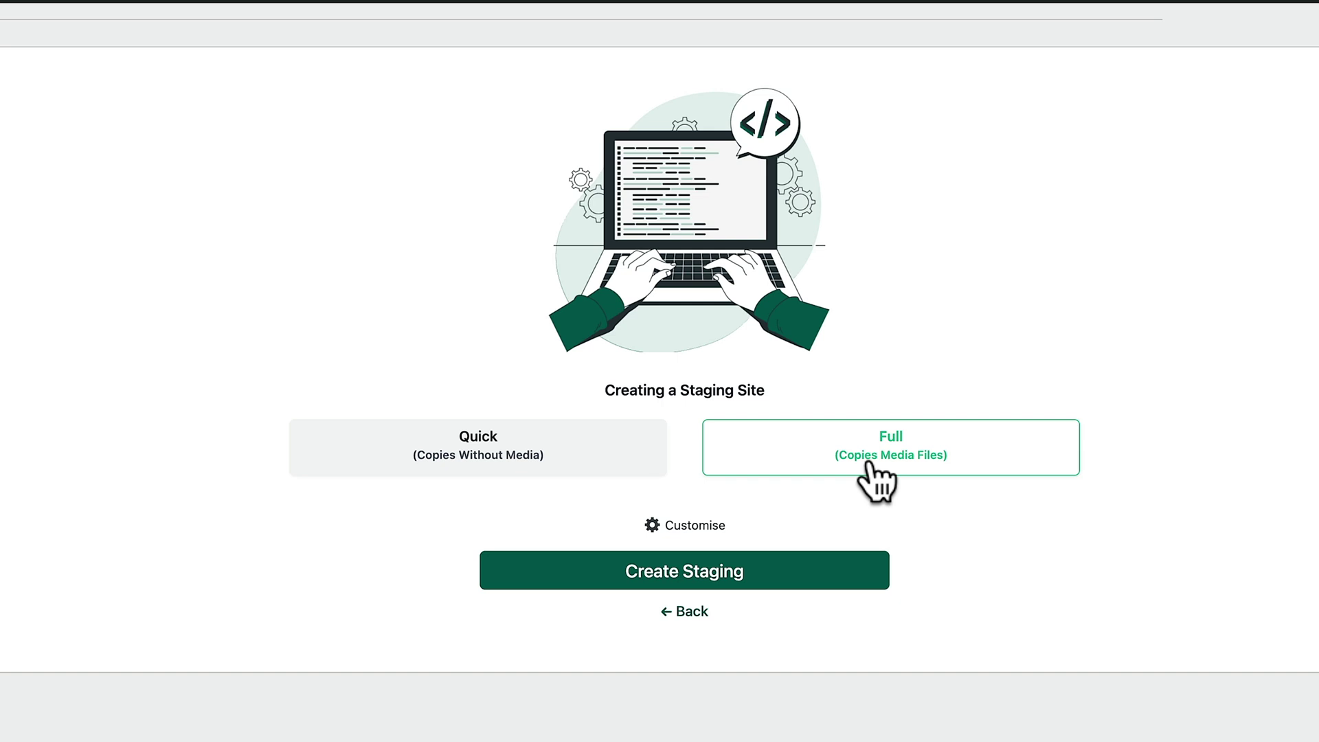
Create a Full staging site that copies media files, showing the customise options but leaving Anonymize Data off
{"action": "left_click", "coordinate": [871, 453]}
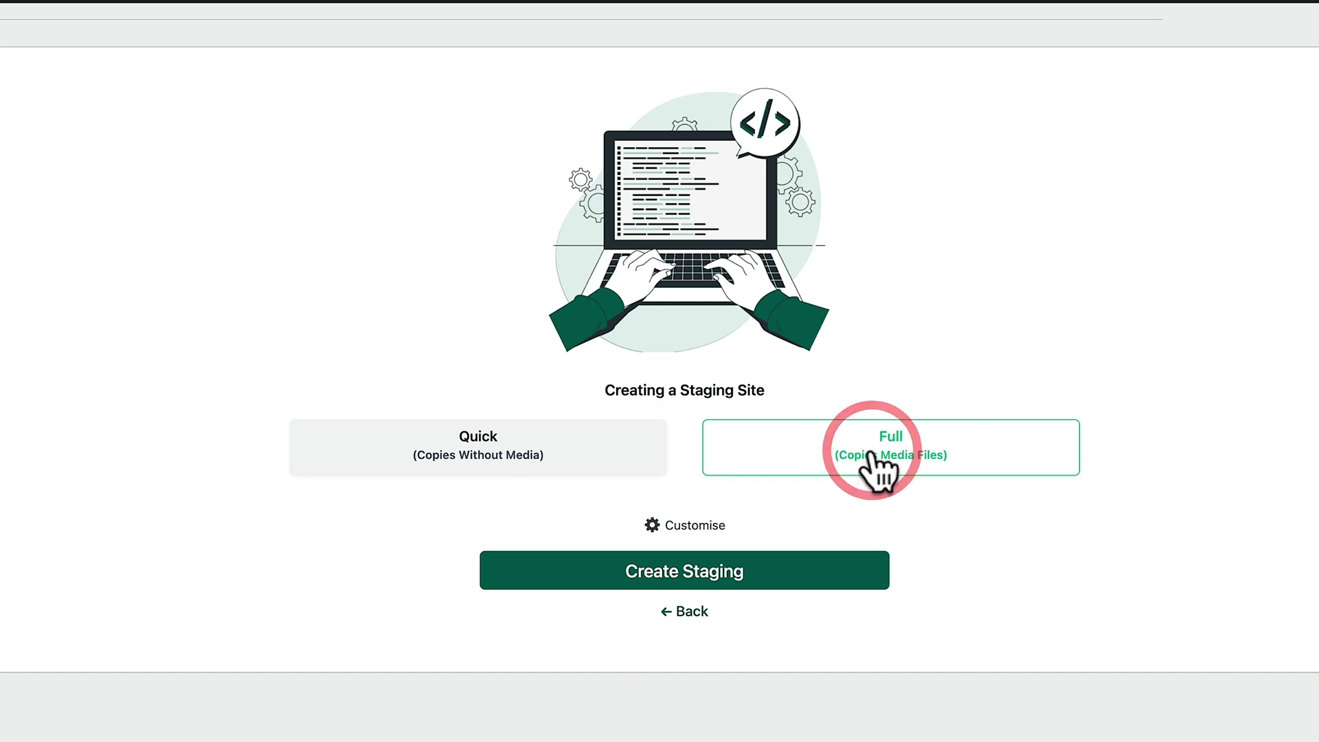
{"action": "left_click", "coordinate": [695, 525]}
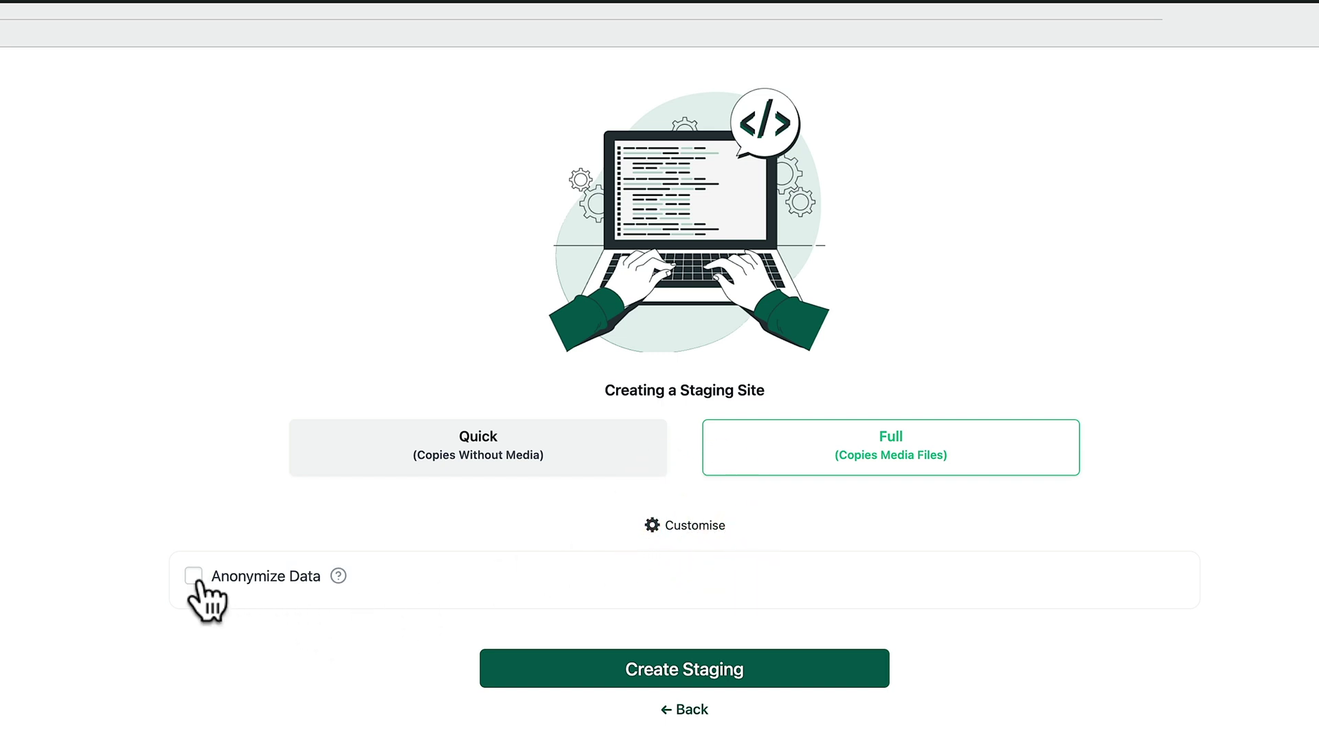
{"action": "left_click", "coordinate": [708, 673]}
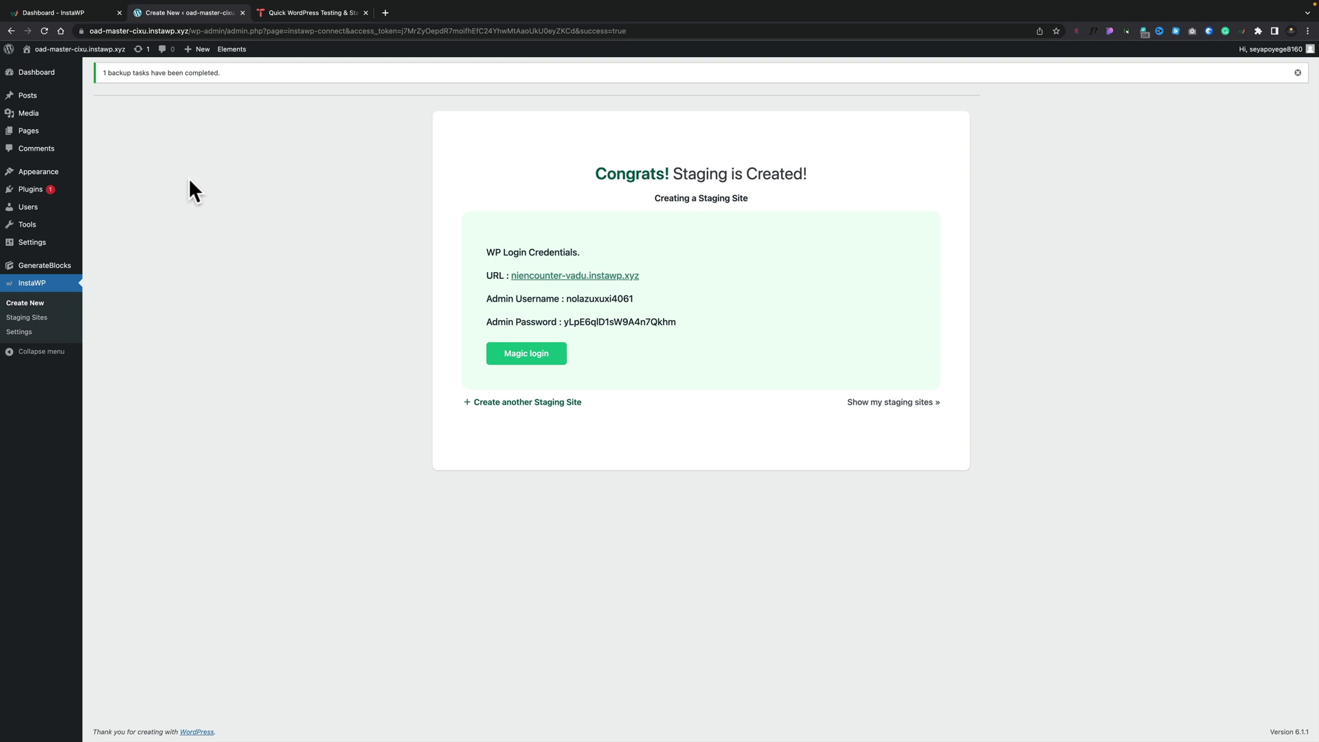
Log in to the new staging site with Magic login and list all its pages
{"action": "left_click", "coordinate": [526, 355]}
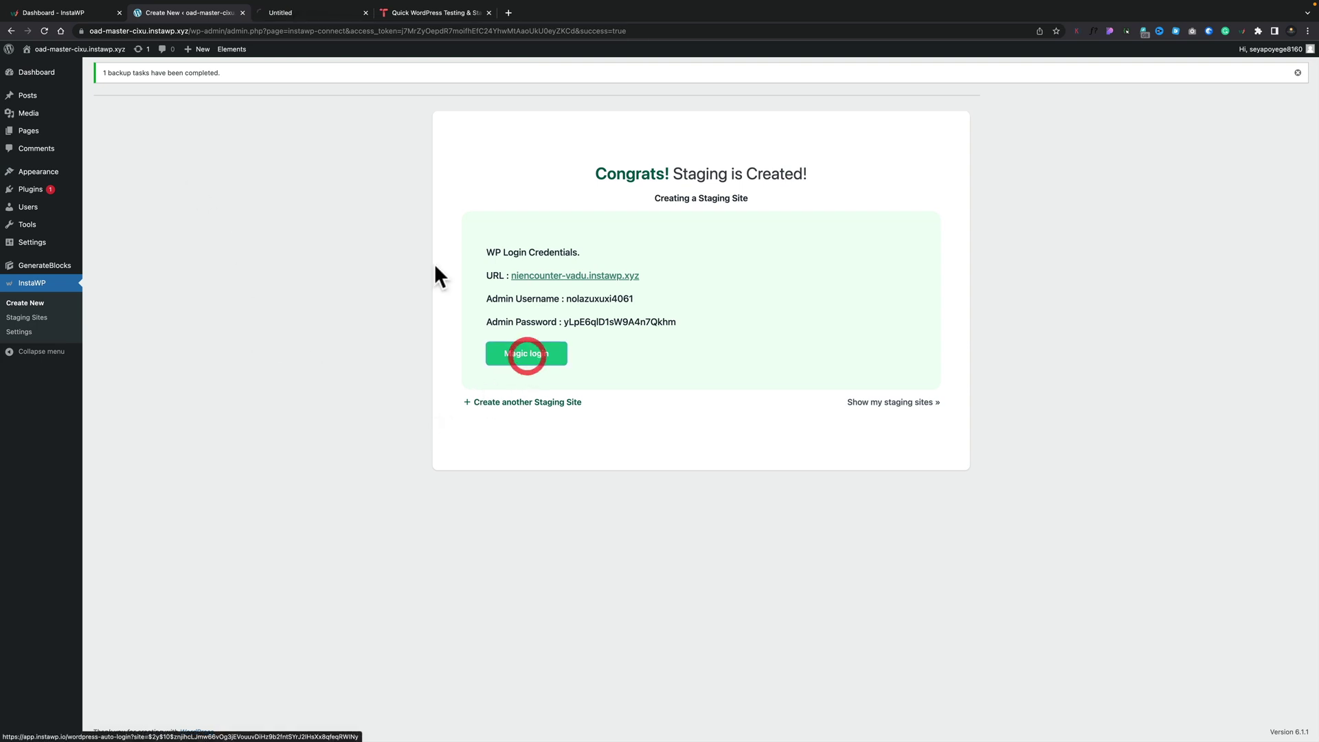
{"action": "left_click", "coordinate": [331, 15]}
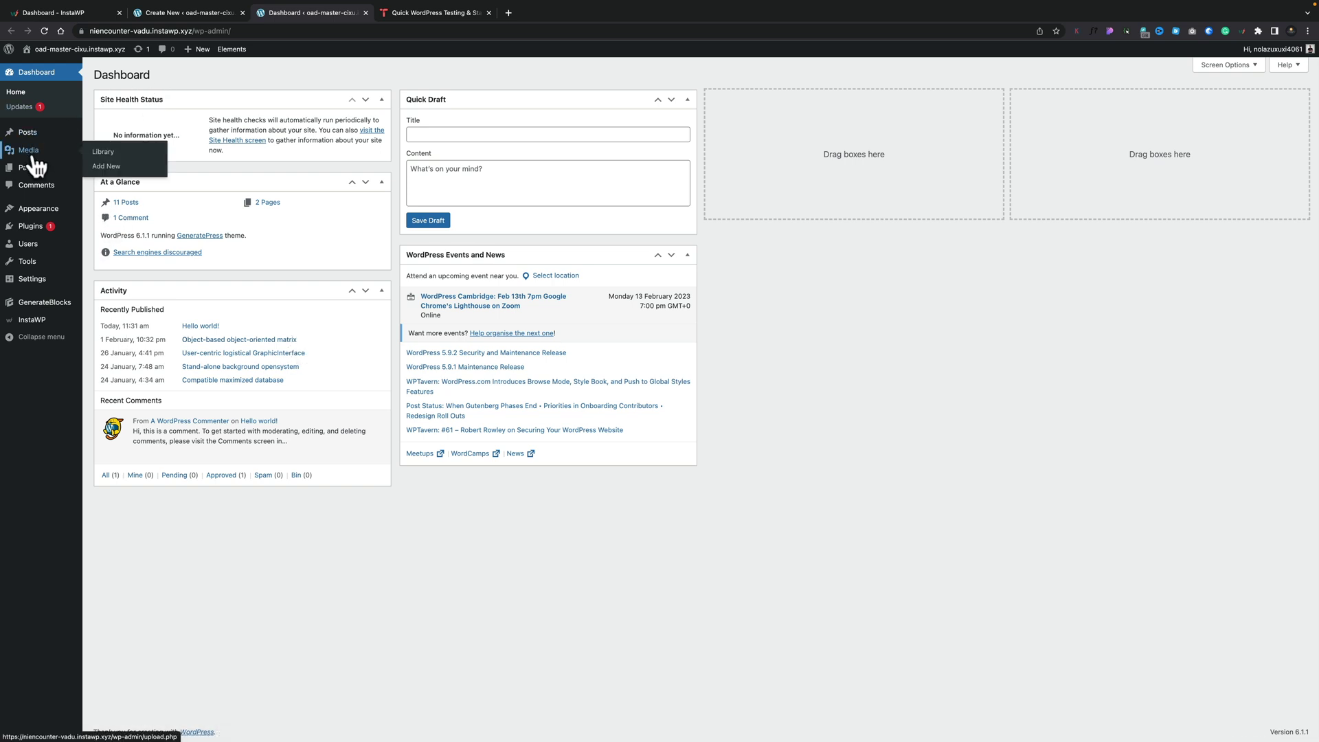
{"action": "left_click", "coordinate": [105, 171]}
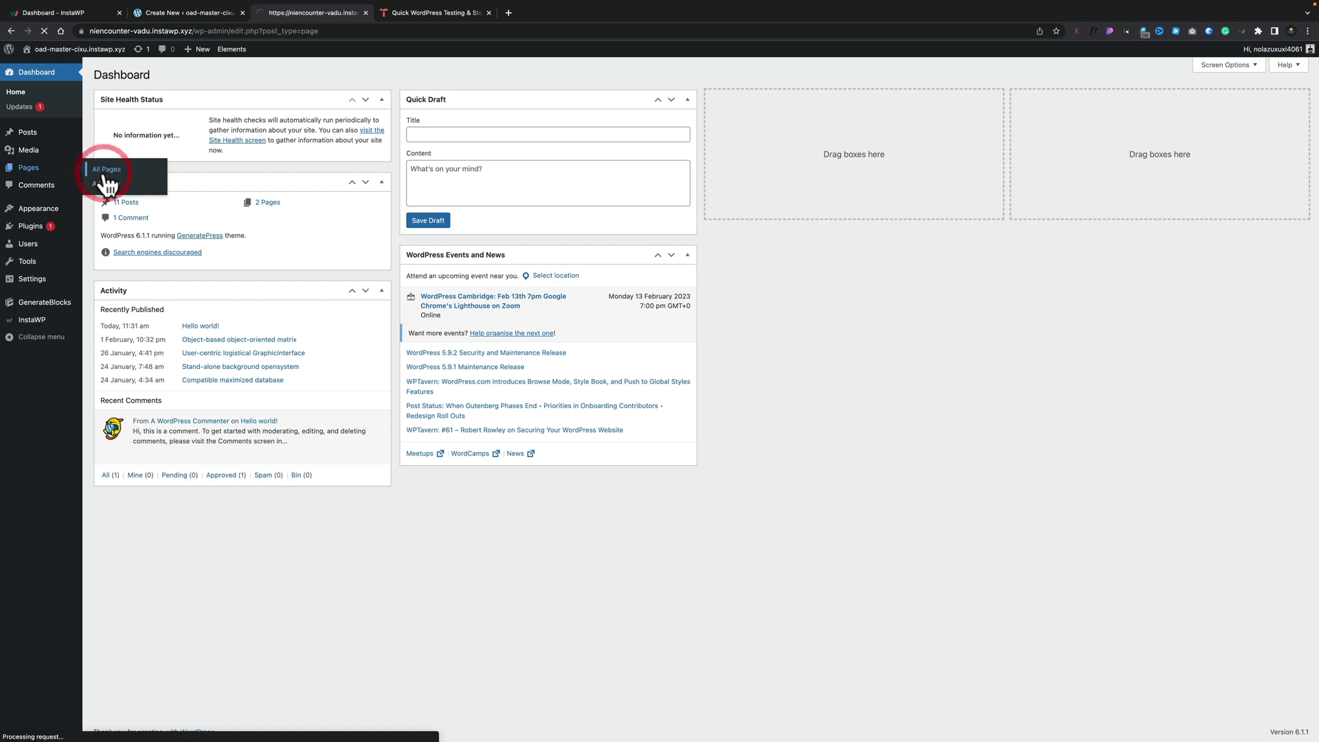
Publish a new page titled "Staging Test" on the staging site and return to the pages list
{"action": "left_click", "coordinate": [150, 75]}
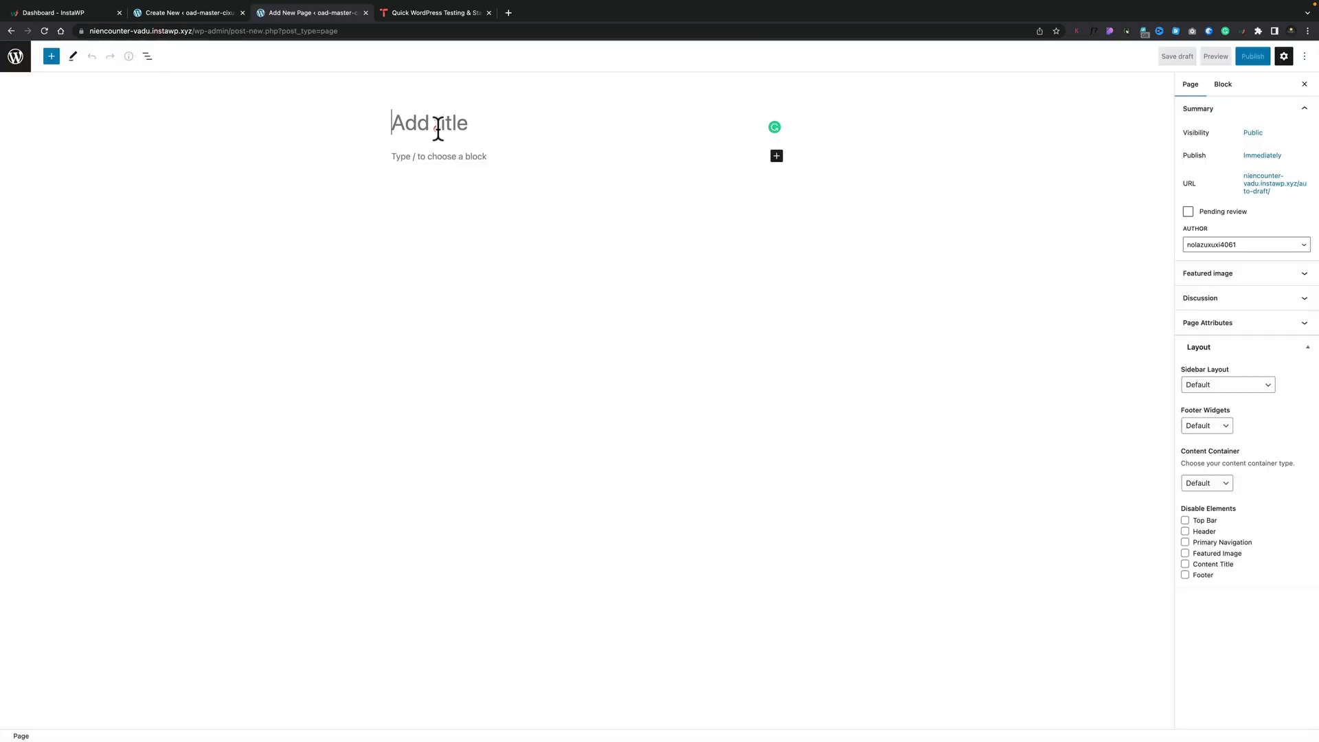
{"action": "left_click", "coordinate": [437, 128]}
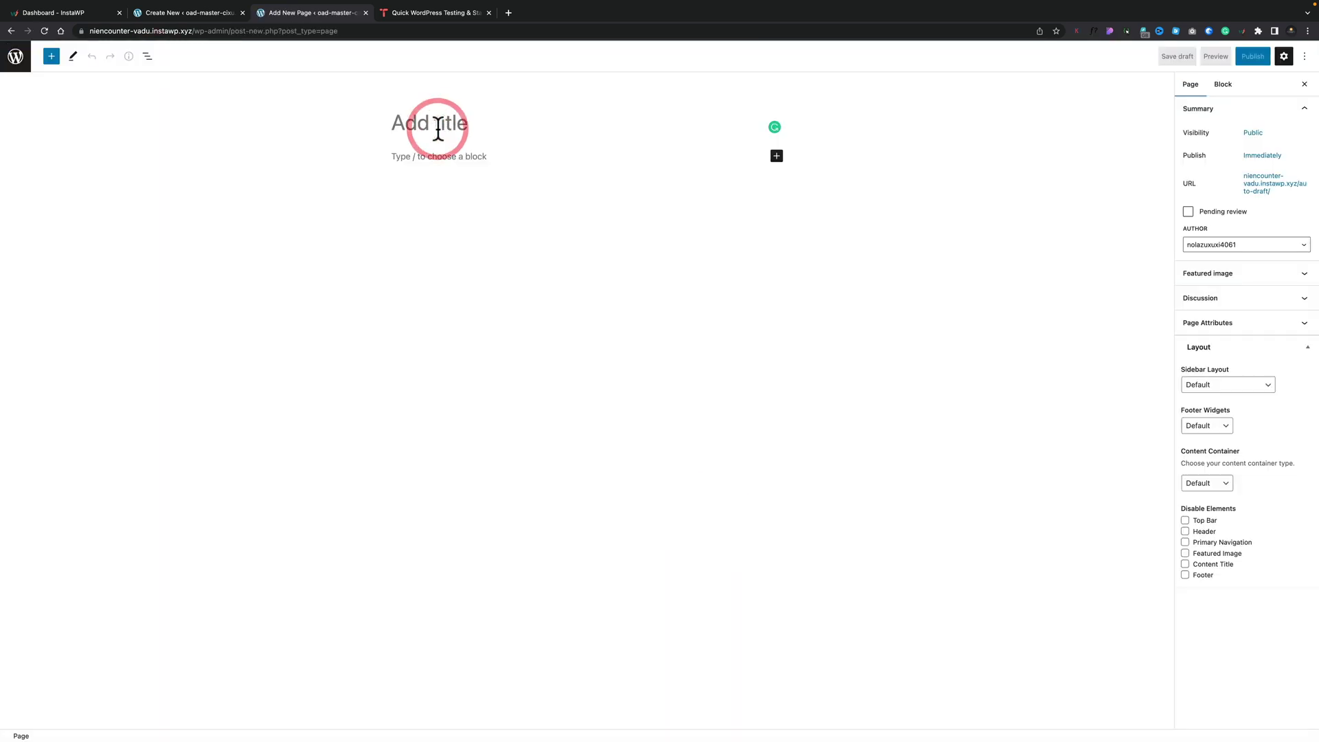
{"action": "type", "text": "Staging Test"}
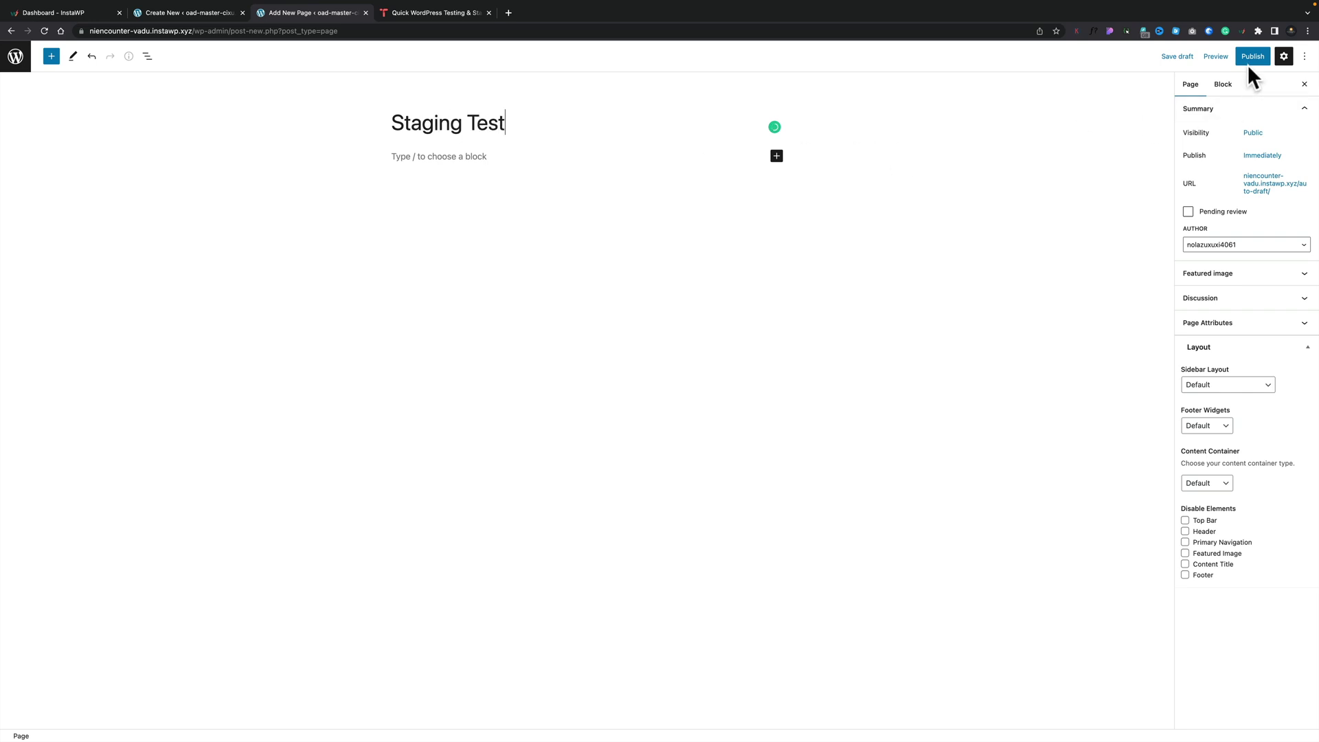
{"action": "left_click", "coordinate": [1252, 57]}
{"action": "left_click", "coordinate": [1216, 55]}
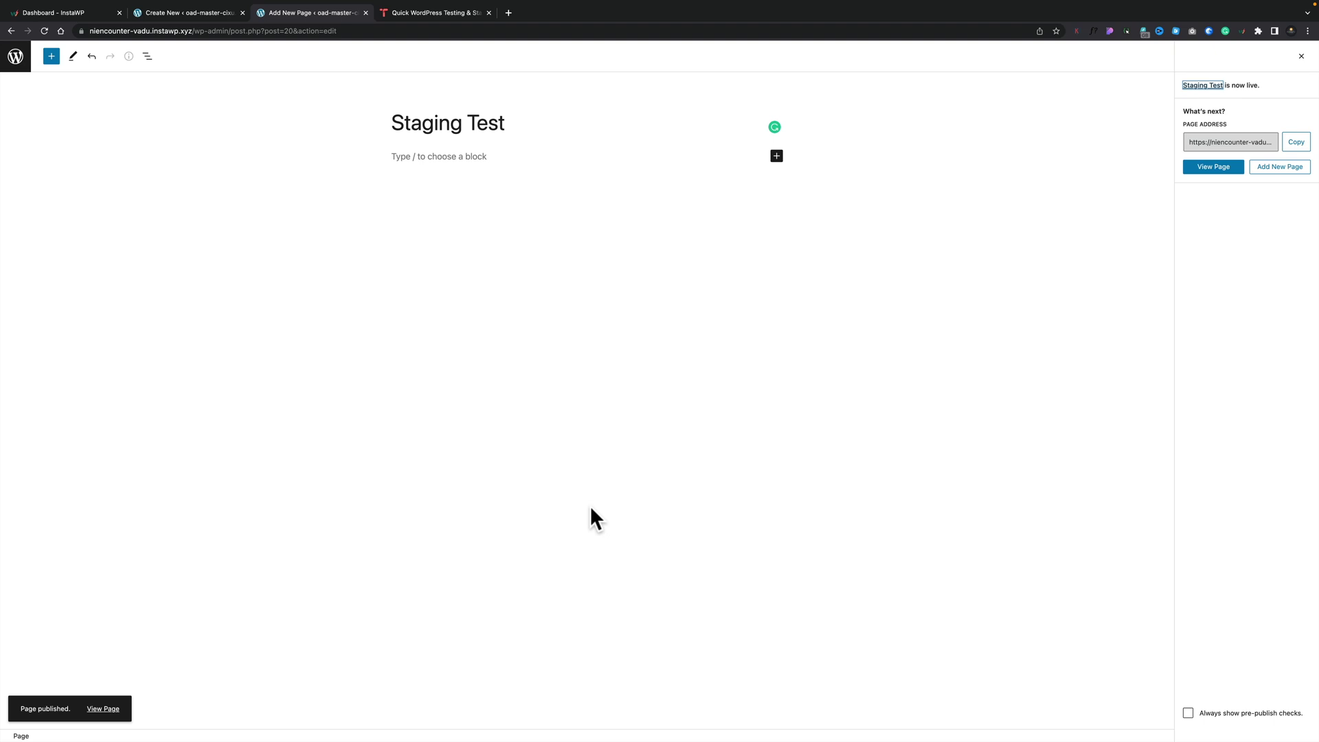
{"action": "left_click", "coordinate": [28, 63]}
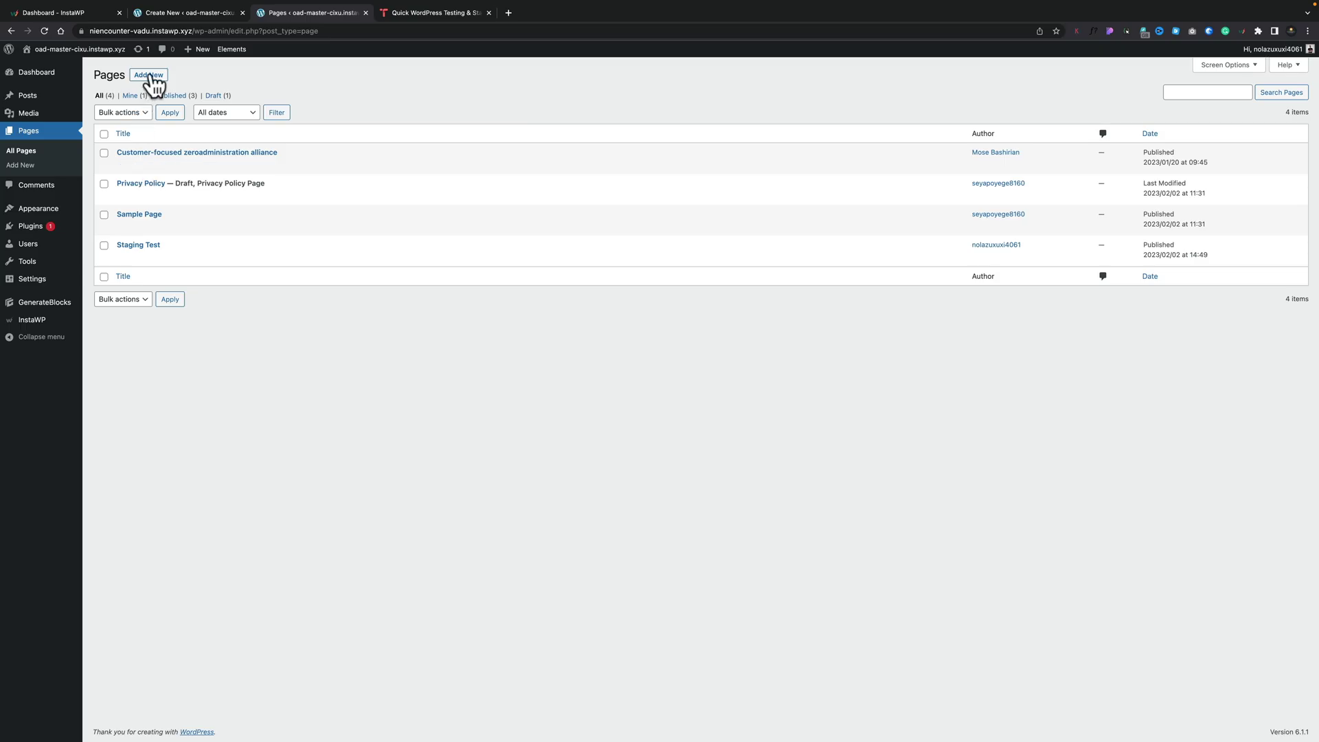
Open InstaWP's connects page at app.instawp.io/connects and view the staging sites linked to oad-master-cixu
{"action": "left_click", "coordinate": [70, 13]}
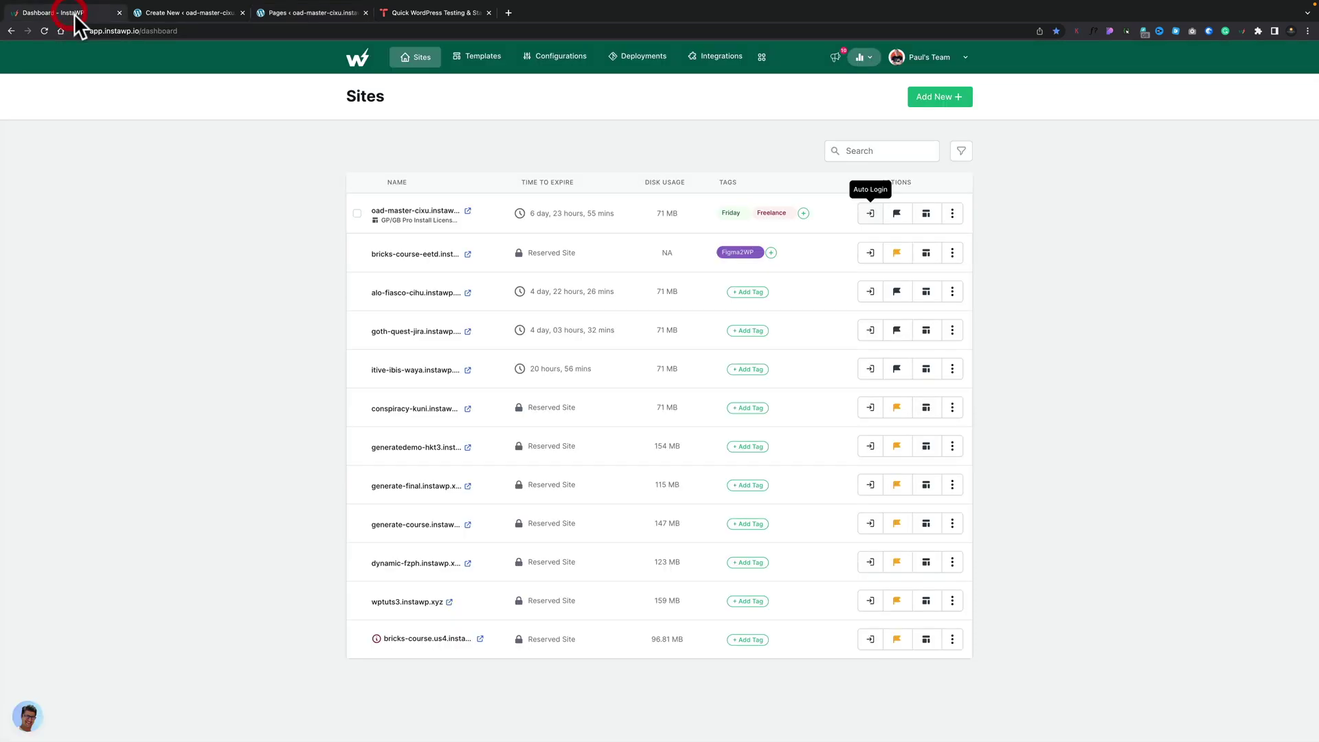
{"action": "left_click_drag", "start_coordinate": [186, 32], "coordinate": [143, 31]}
{"action": "type", "text": "connects"}
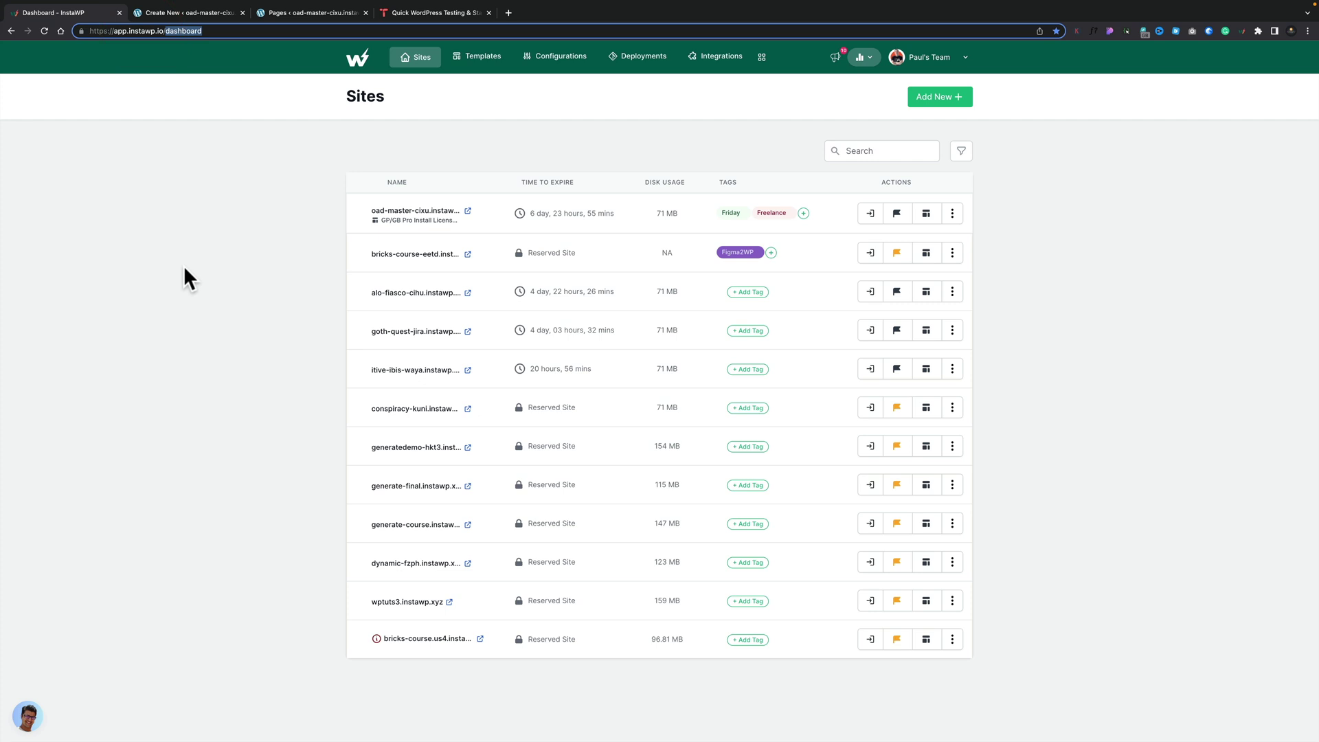
{"action": "key", "text": "Return"}
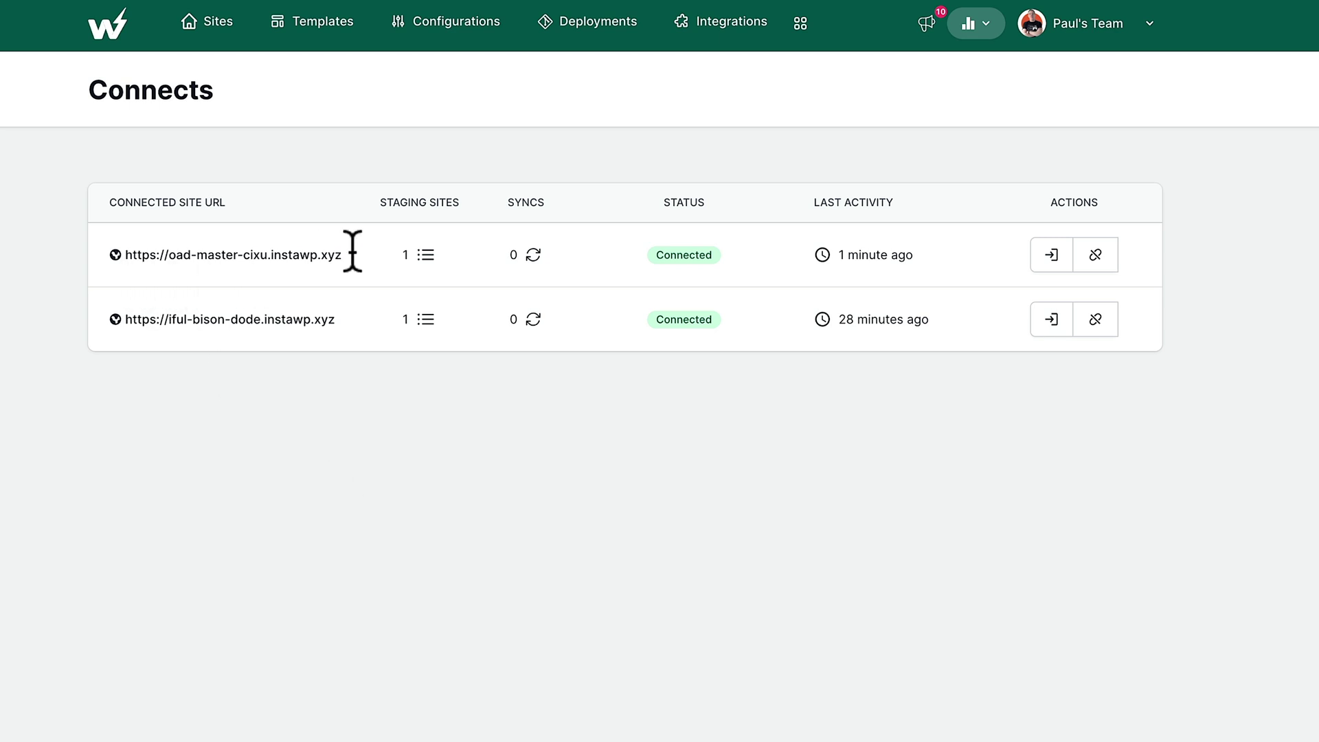
{"action": "left_click", "coordinate": [424, 254]}
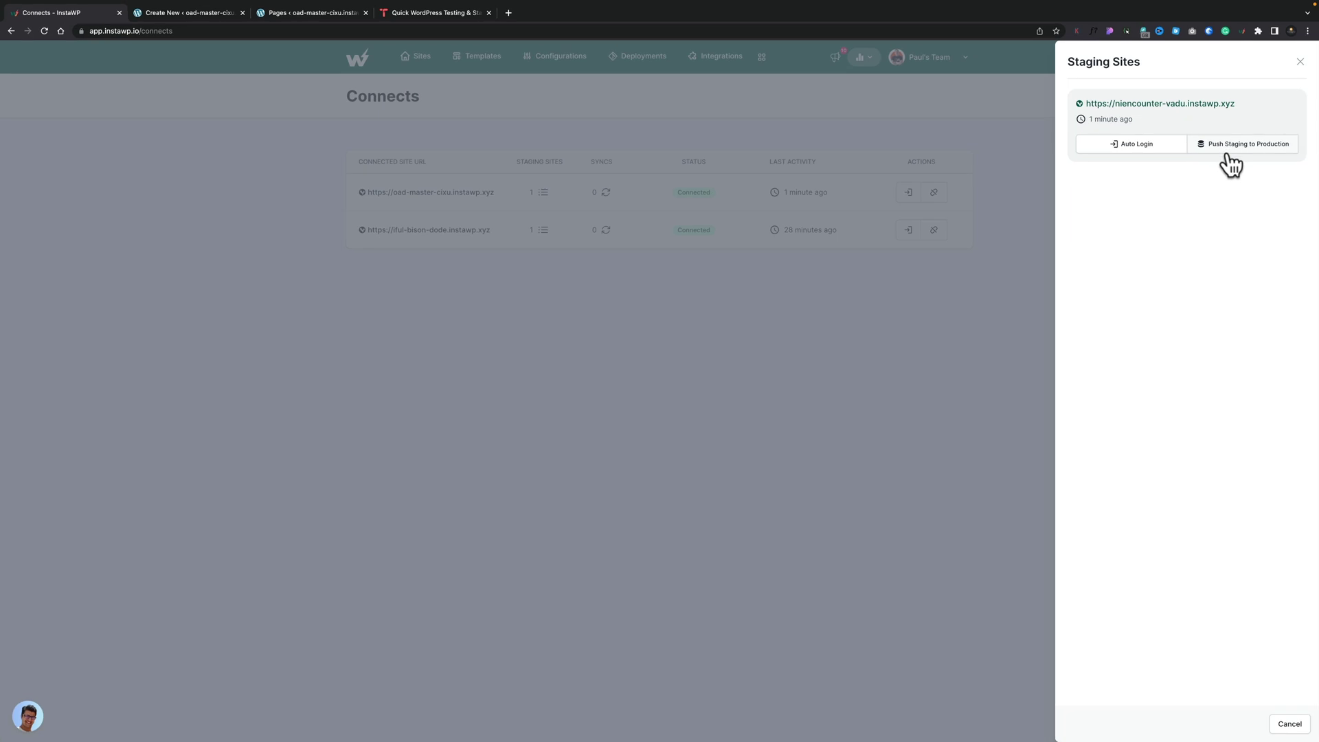
{"action": "left_click", "coordinate": [739, 312]}
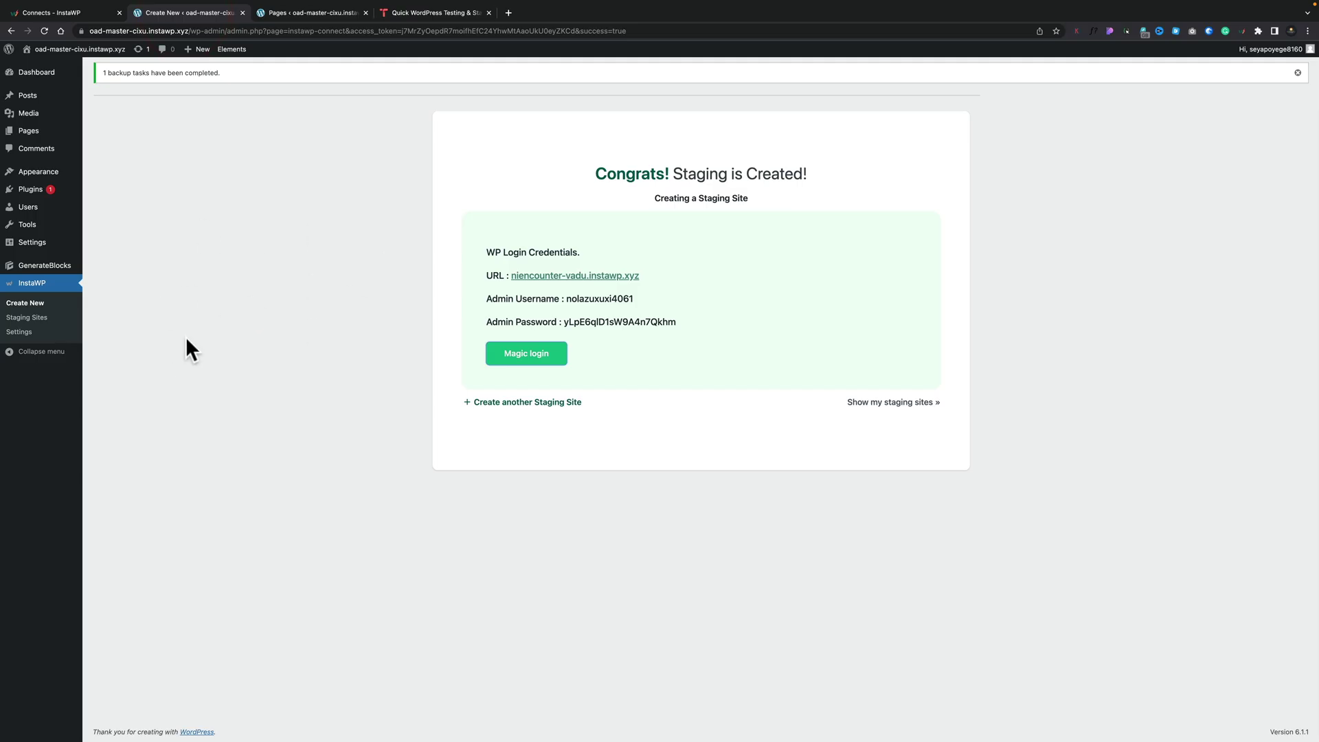
Compare the pages list of the oad-master-cixu production site with the staging site's pages list
{"action": "left_click", "coordinate": [31, 132]}
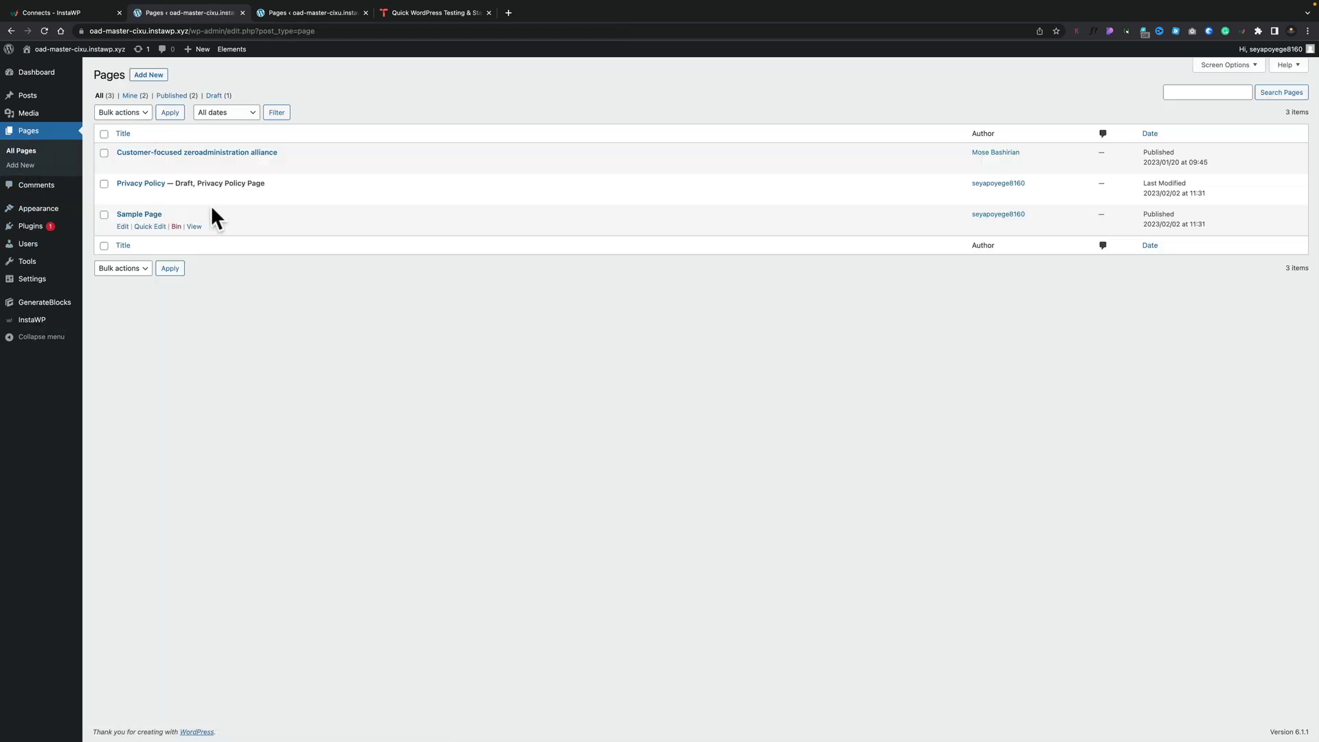
{"action": "left_click", "coordinate": [298, 13]}
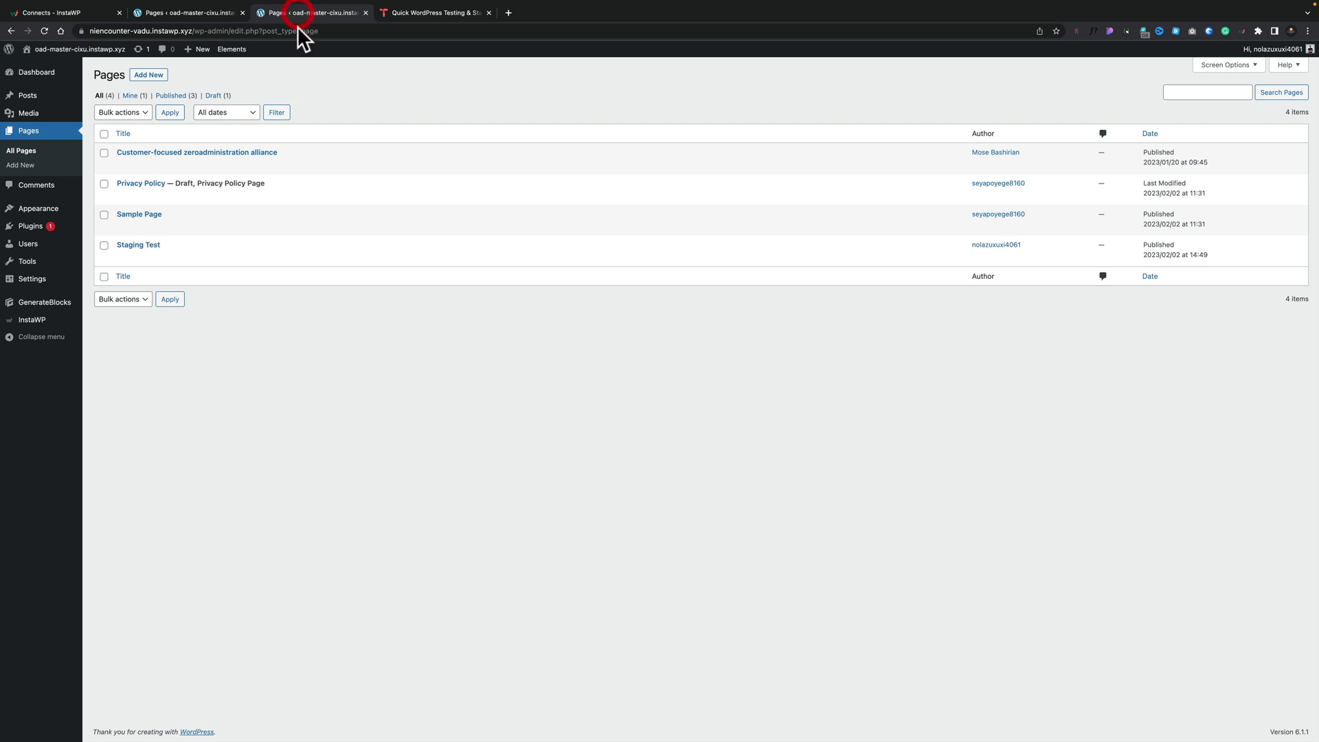
{"action": "mouse_move", "coordinate": [122, 267]}
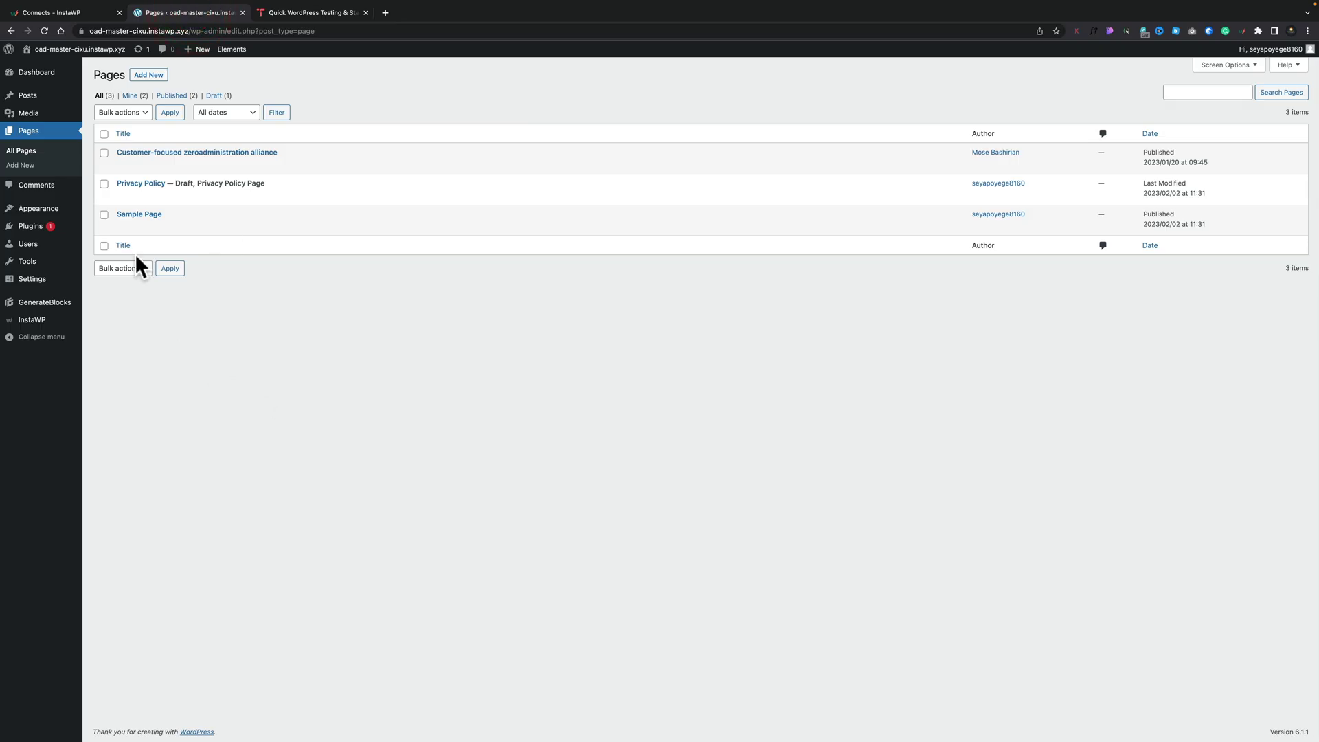
Push the niencounter-vadu staging site to the oad-master-cixu production site and open the Staging Test page there
{"action": "left_click", "coordinate": [85, 11]}
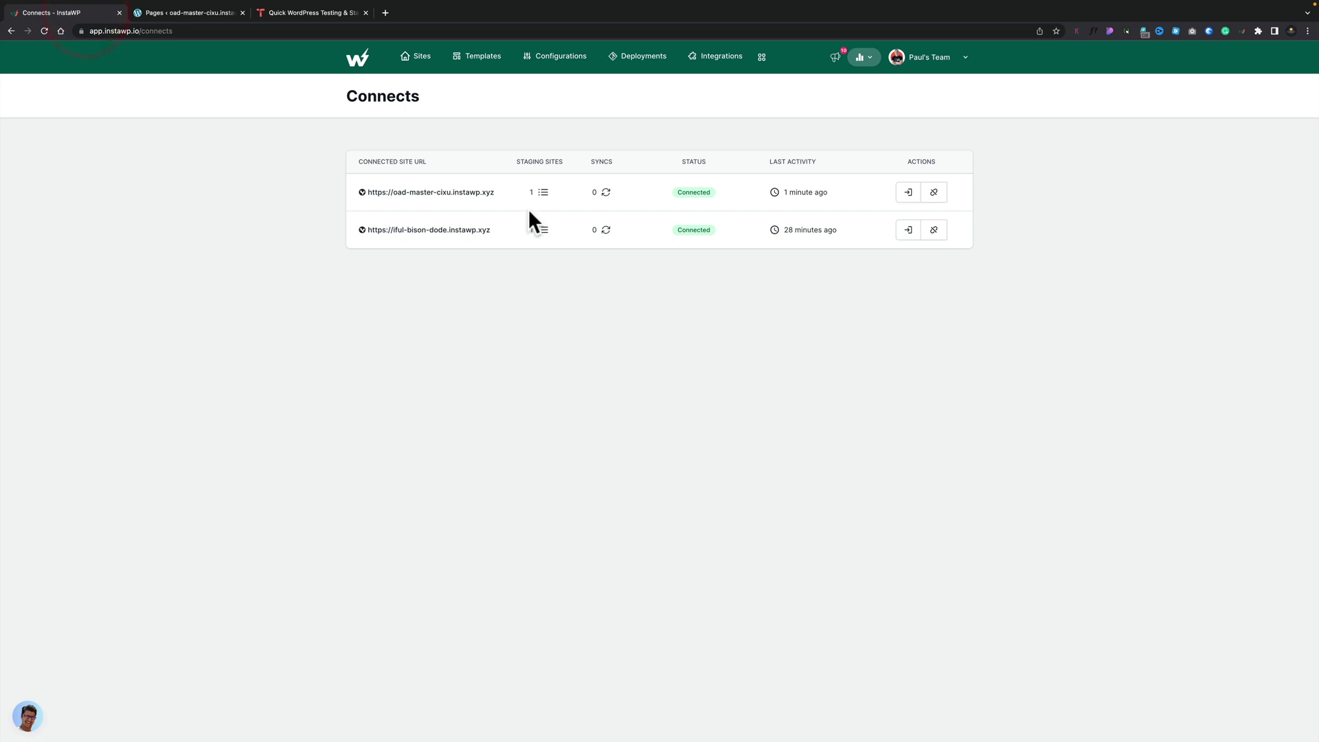
{"action": "left_click", "coordinate": [543, 192]}
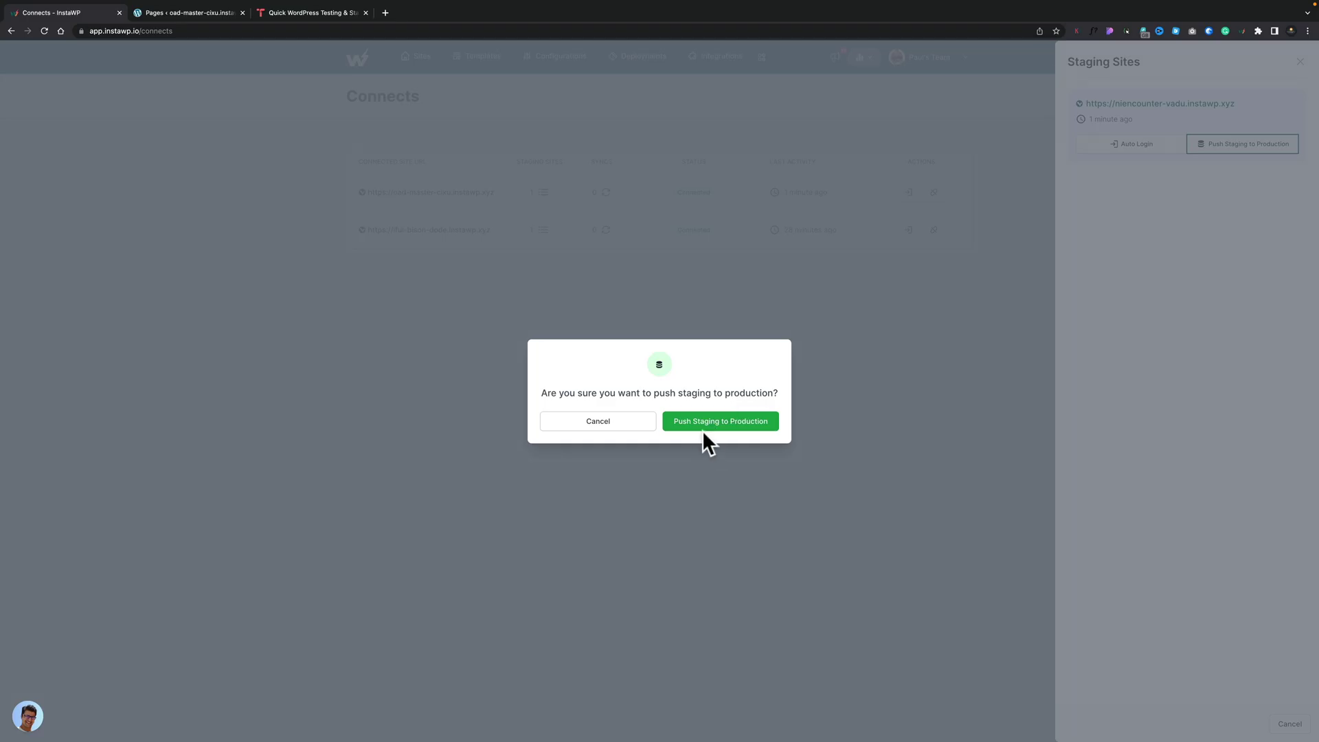
{"action": "left_click", "coordinate": [706, 432]}
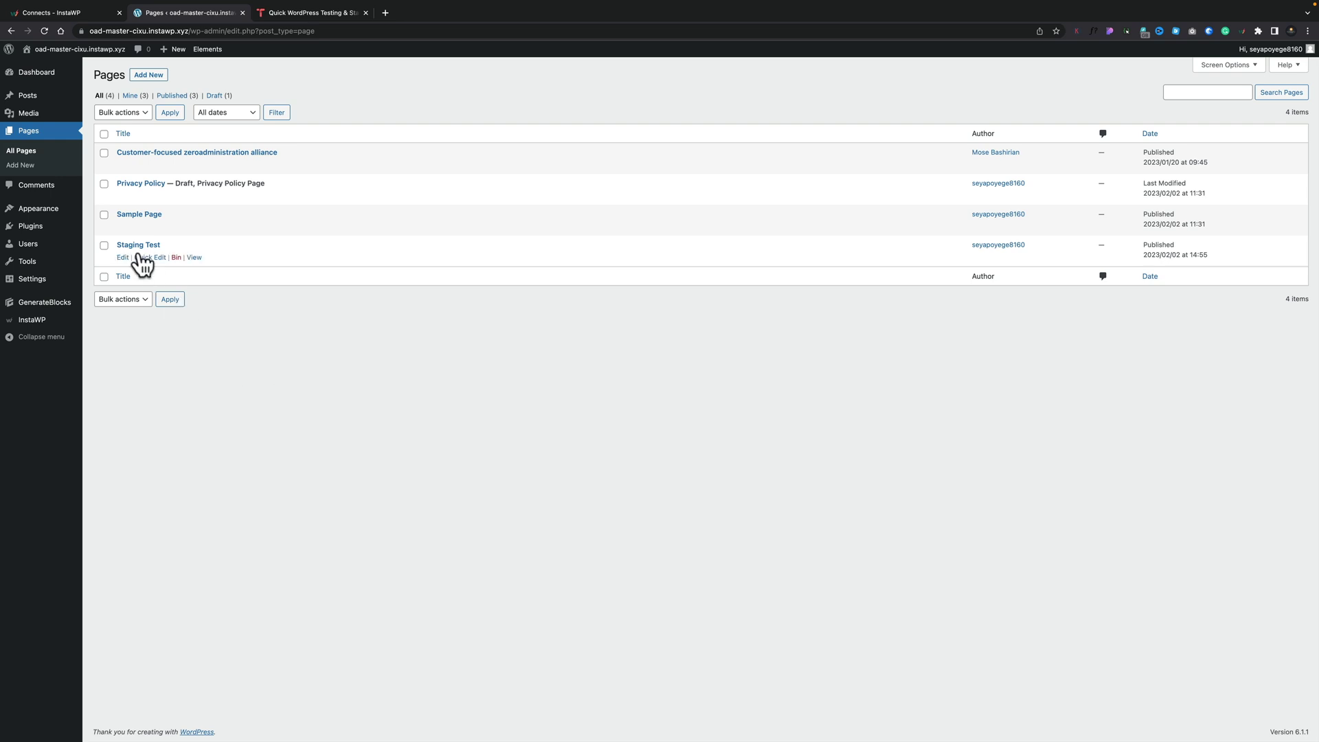
{"action": "left_click", "coordinate": [136, 246]}
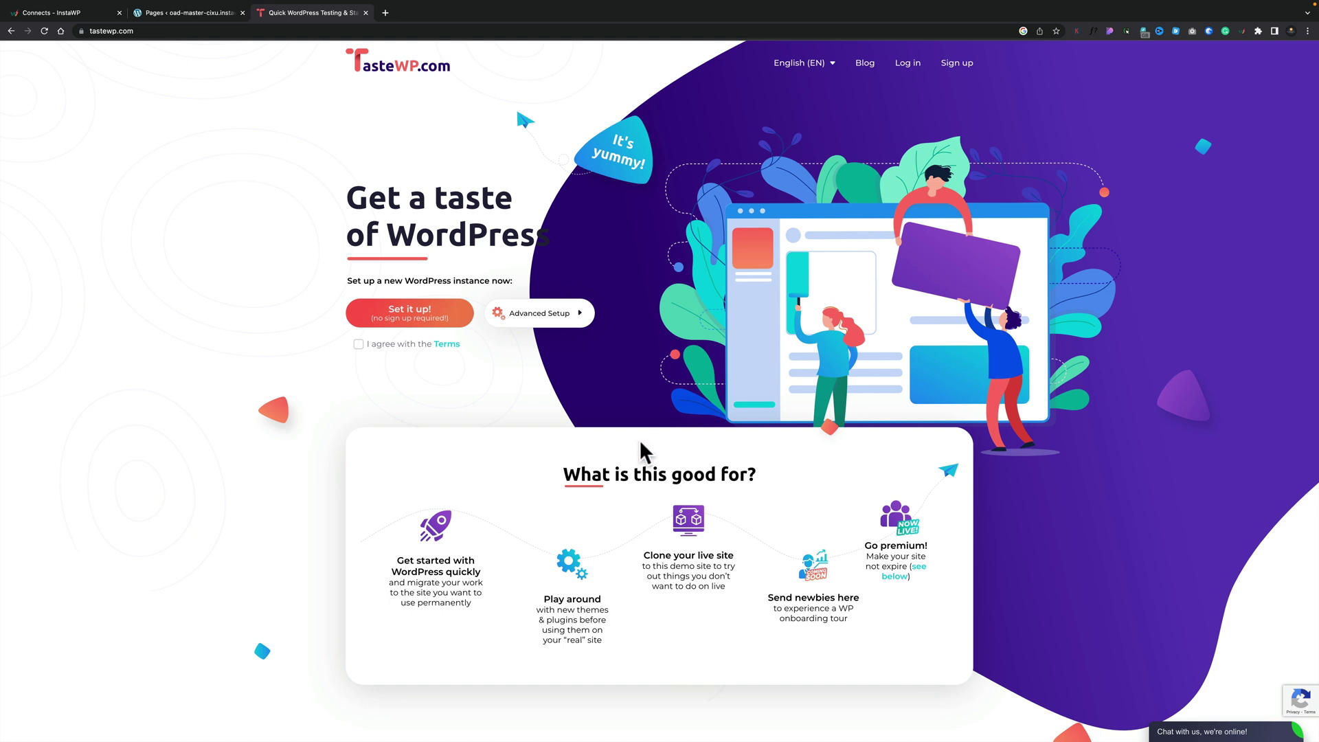
Review TasteWP's premium features and select the 3 Premium Sites (paid yearly - 40% off) option at checkout
{"action": "scroll", "coordinate": [641, 444], "scroll_direction": "down", "scroll_amount": 5}
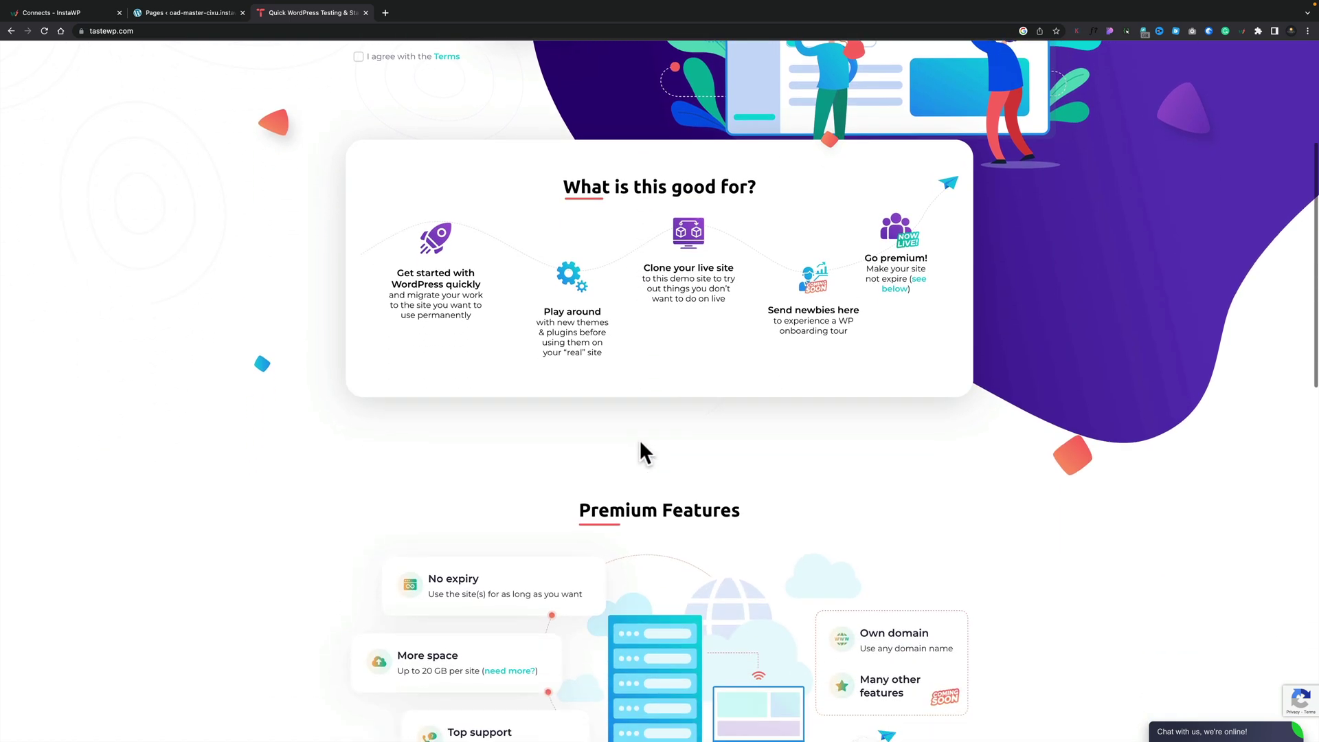
{"action": "scroll", "coordinate": [640, 442], "scroll_direction": "down", "scroll_amount": 6}
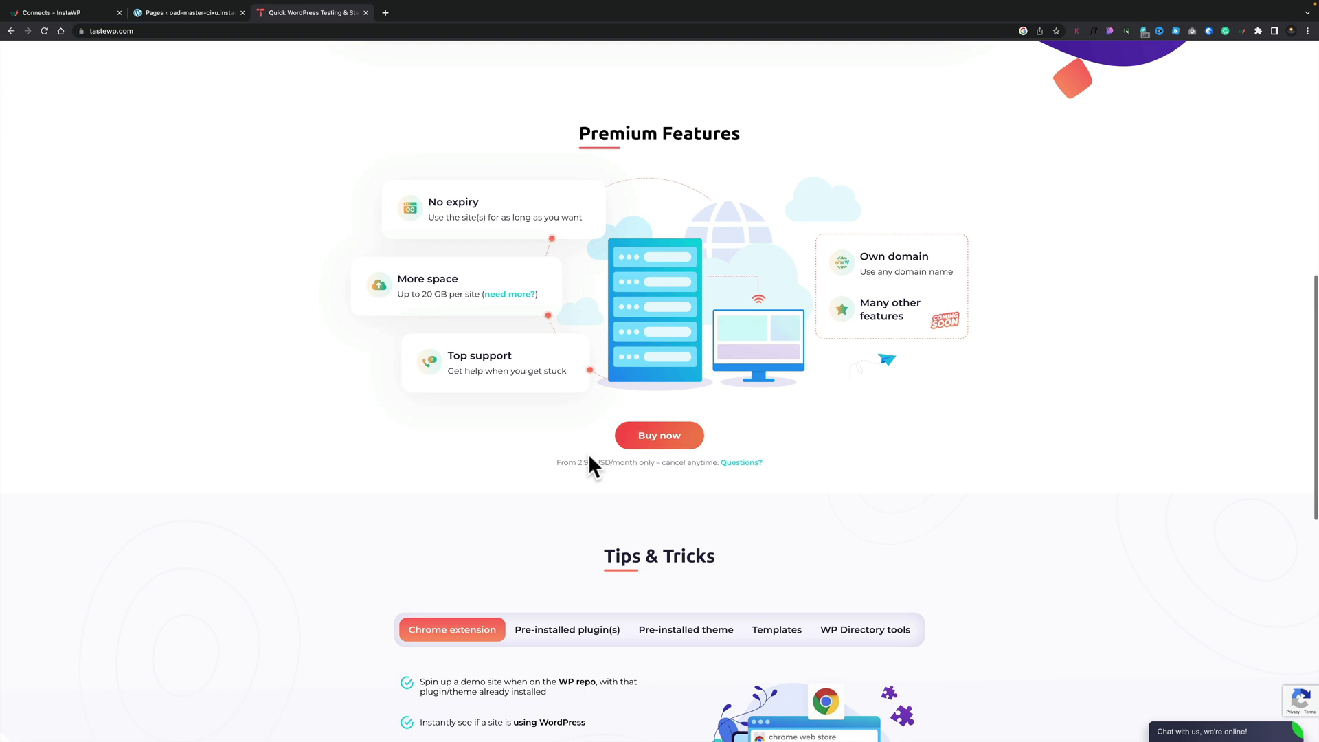
{"action": "left_click", "coordinate": [662, 440]}
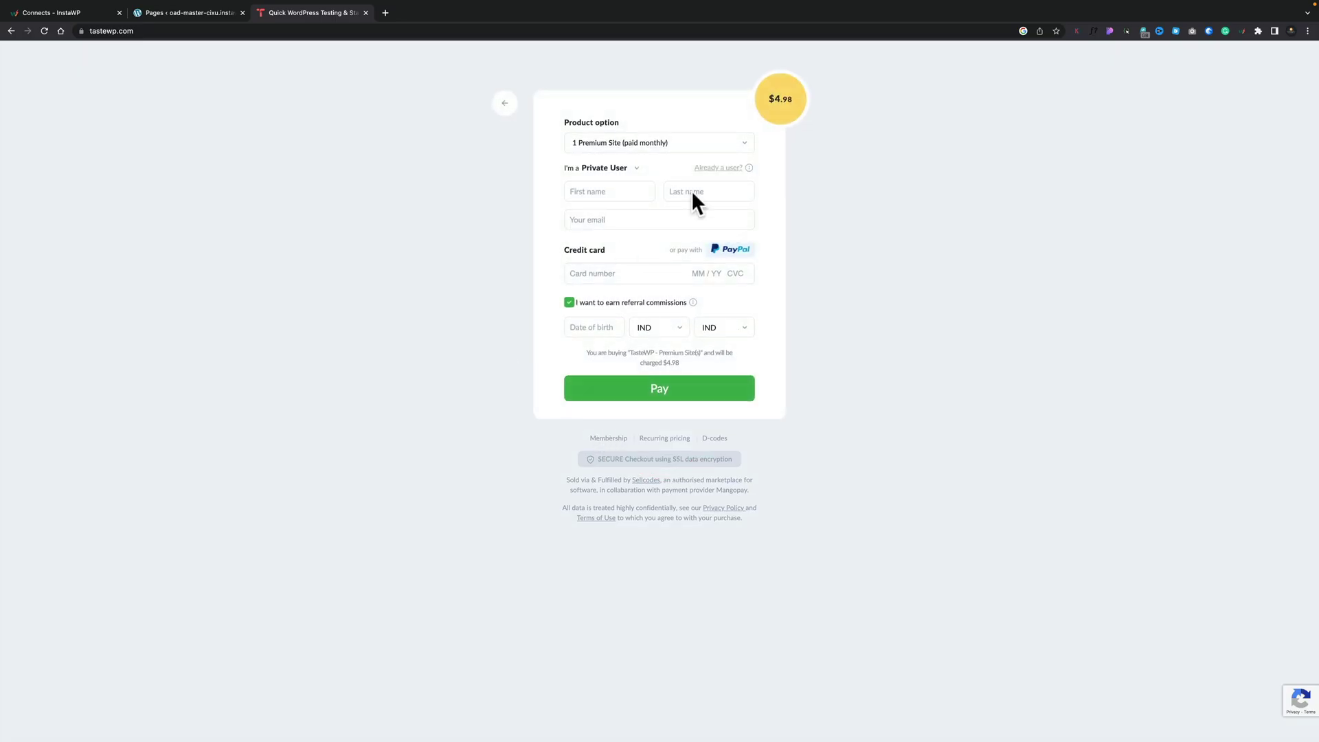
{"action": "left_click", "coordinate": [742, 144]}
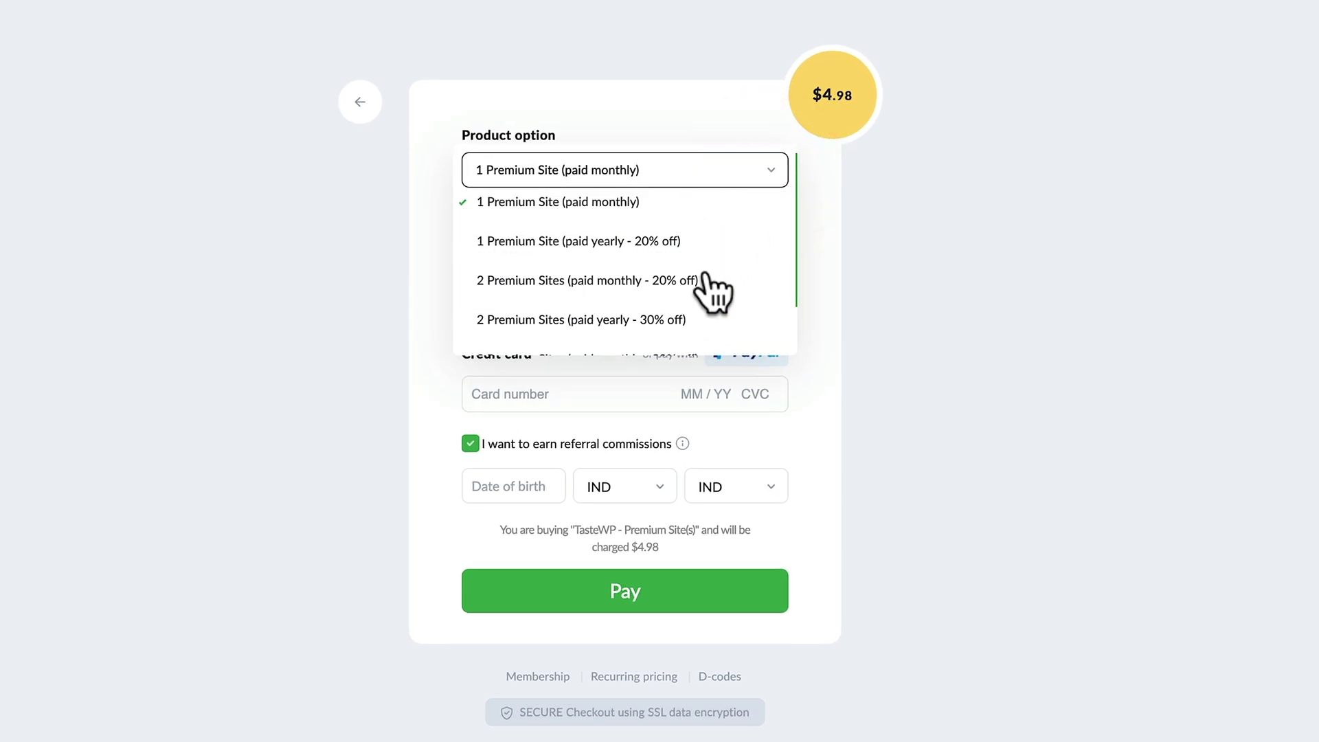
{"action": "scroll", "coordinate": [710, 292], "scroll_direction": "down", "scroll_amount": 2}
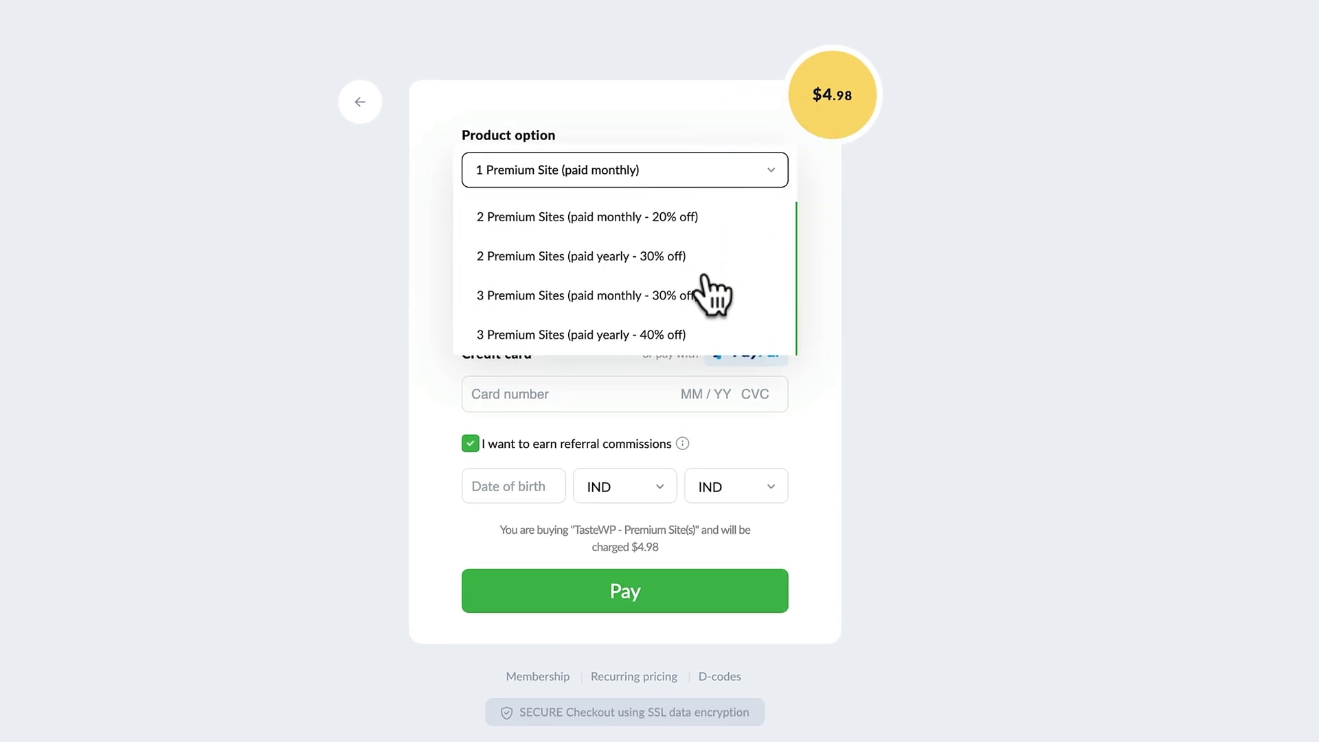
{"action": "left_click", "coordinate": [592, 334]}
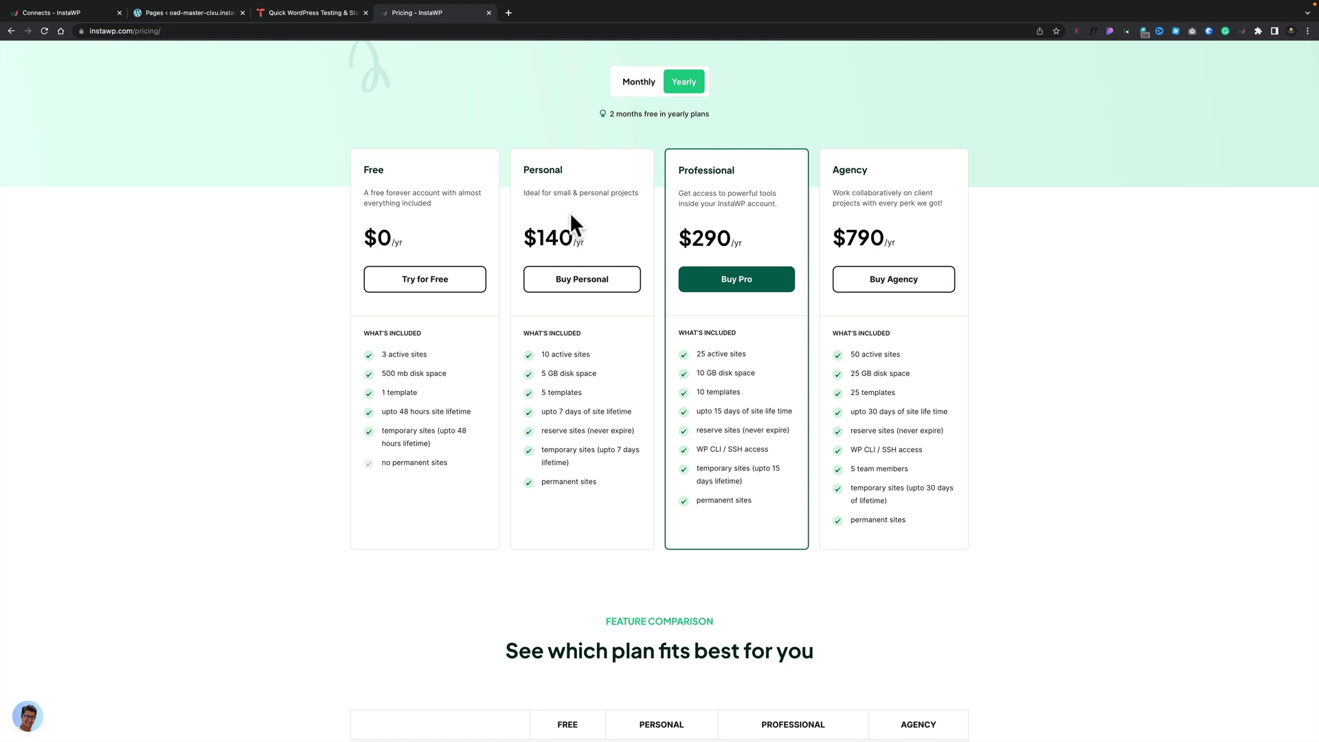
Show the monthly prices of the InstaWP plans
{"action": "left_click", "coordinate": [641, 82]}
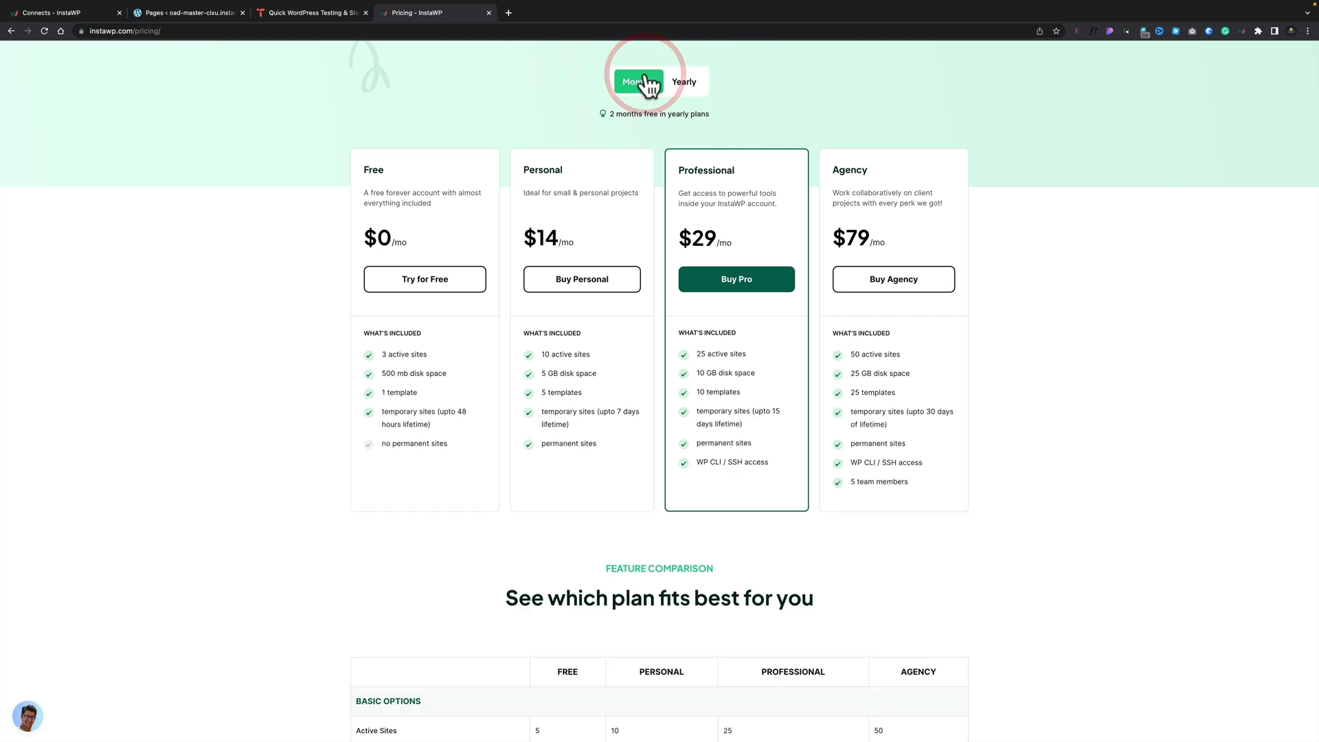